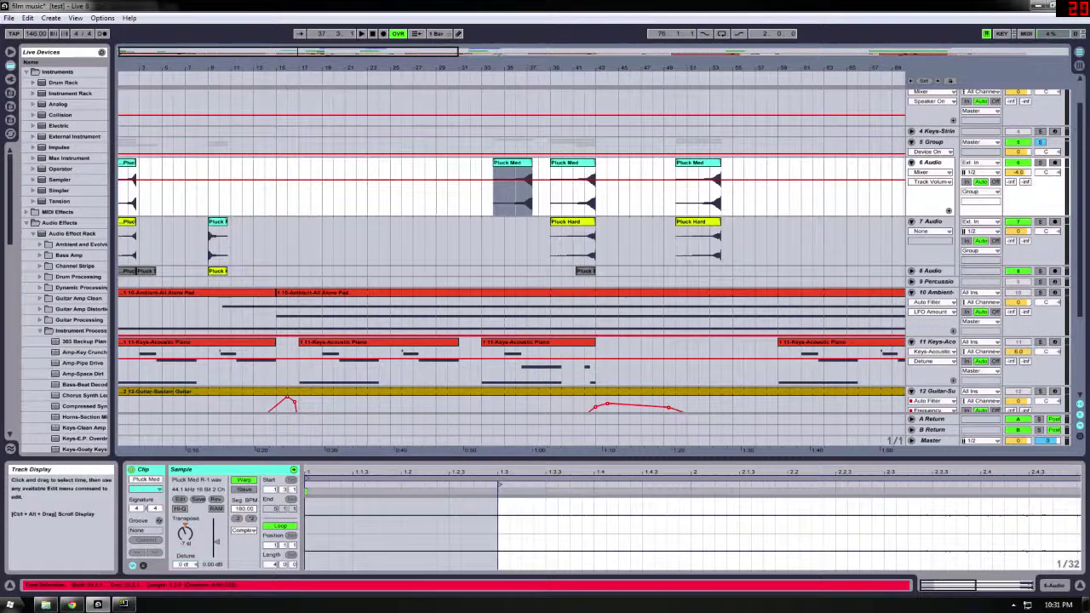
Delete the selected Pluck Med clip near bar 34 on 6 Audio during playback, and unfold track 8 Audio.
key(space)
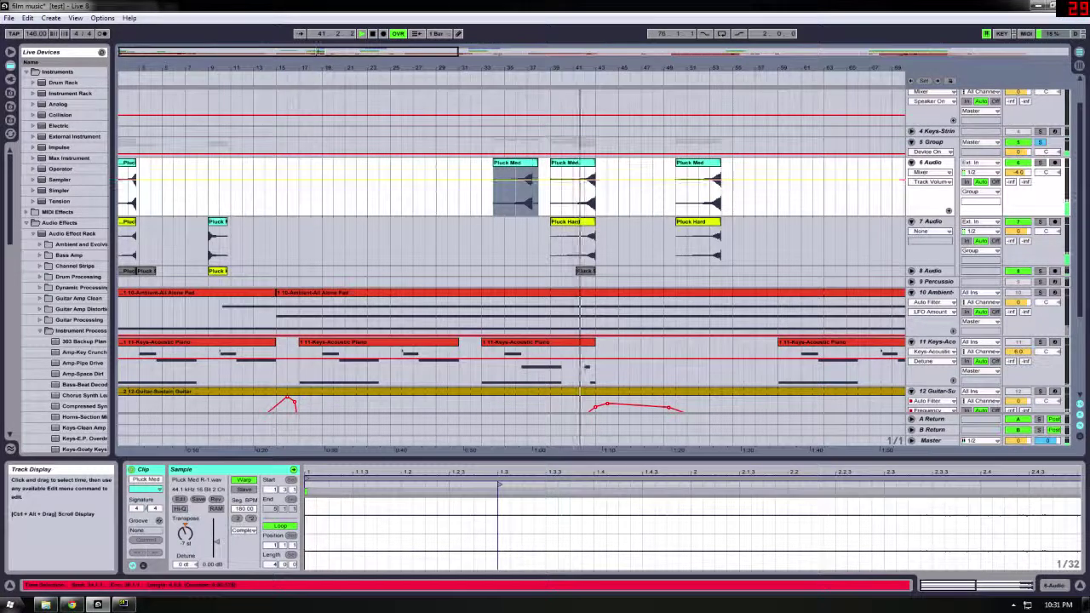
key(Delete)
click(911, 271)
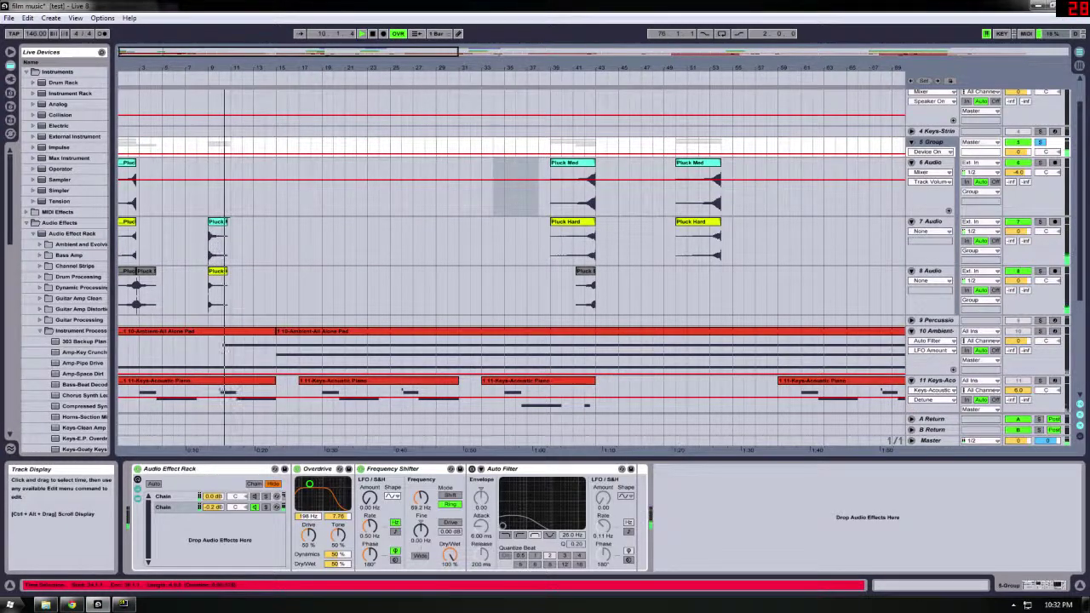
Turn on the Auto Filter in the second chain of 5 Group's effect rack, and restart playback to hear it.
key(space)
click(472, 469)
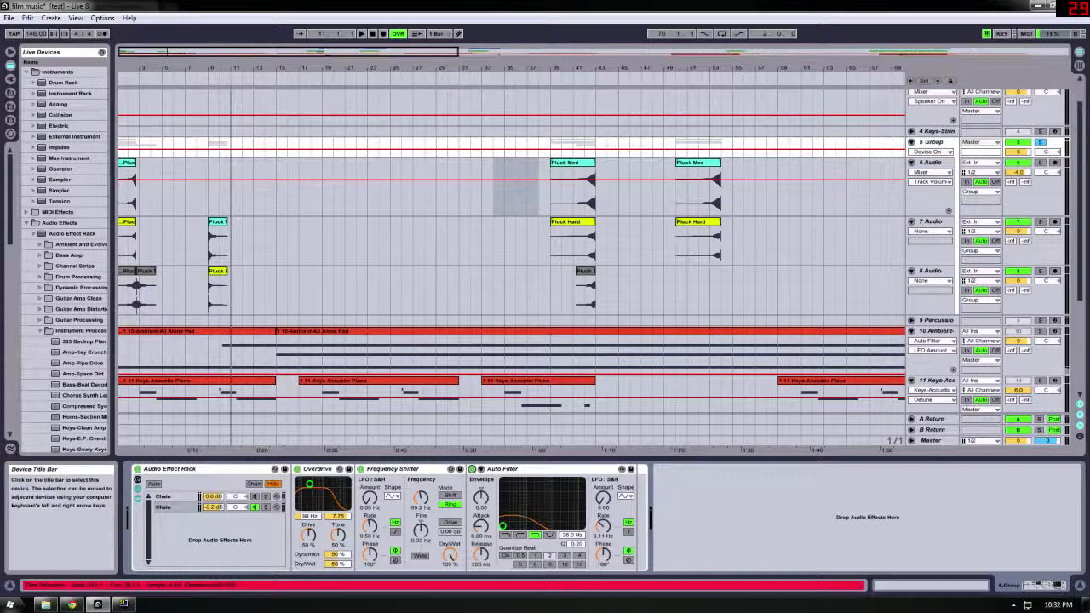
key(space)
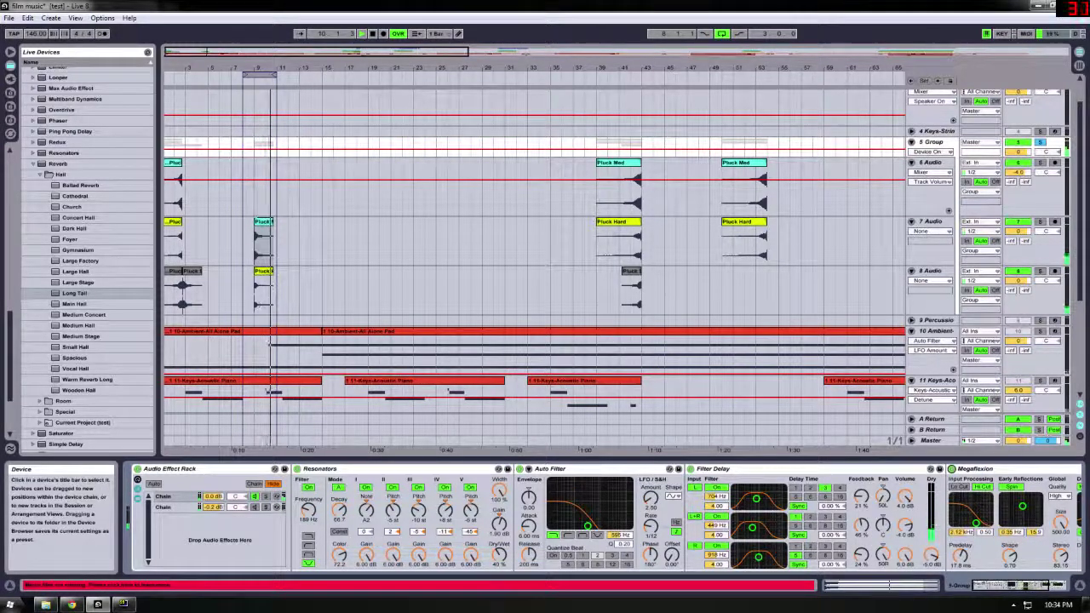
Examine the devices in 5 Group's effect rack chains, from Resonators through to the Megaflexion reverb.
drag(1025, 584, 1047, 584)
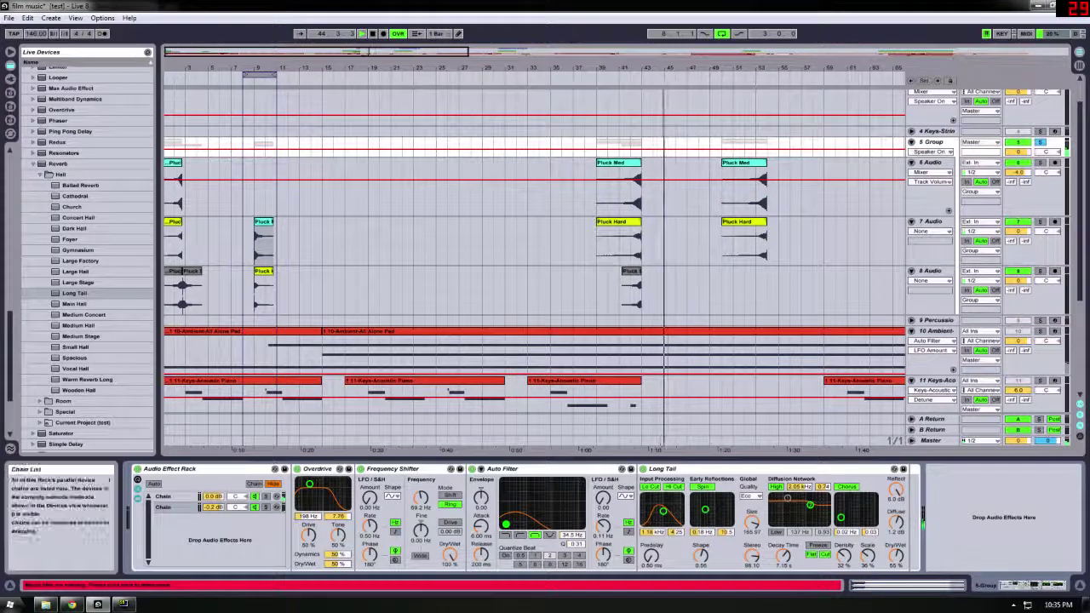
click(170, 496)
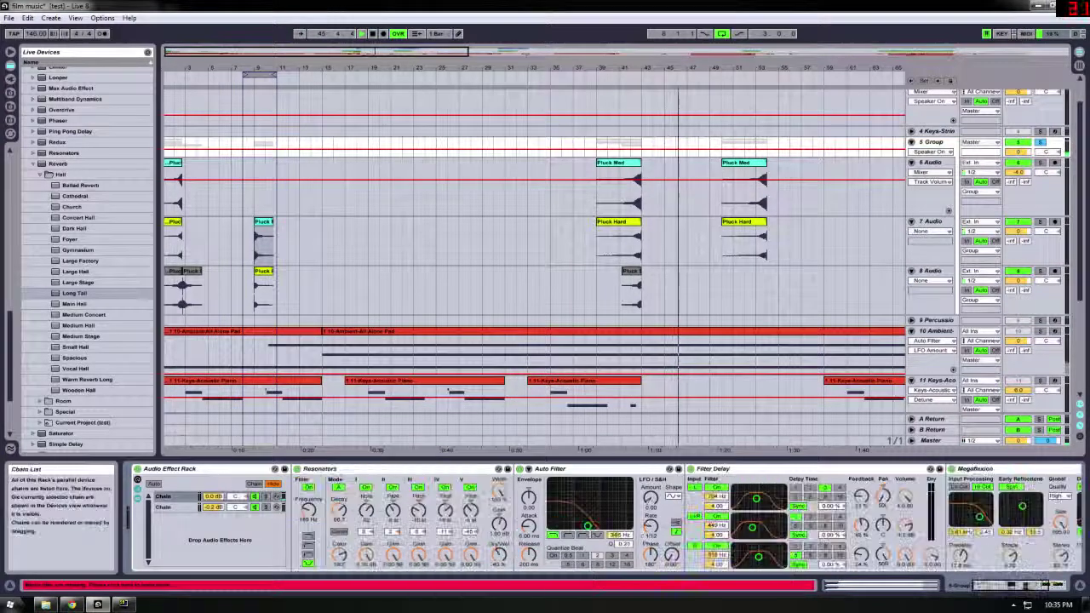
click(988, 532)
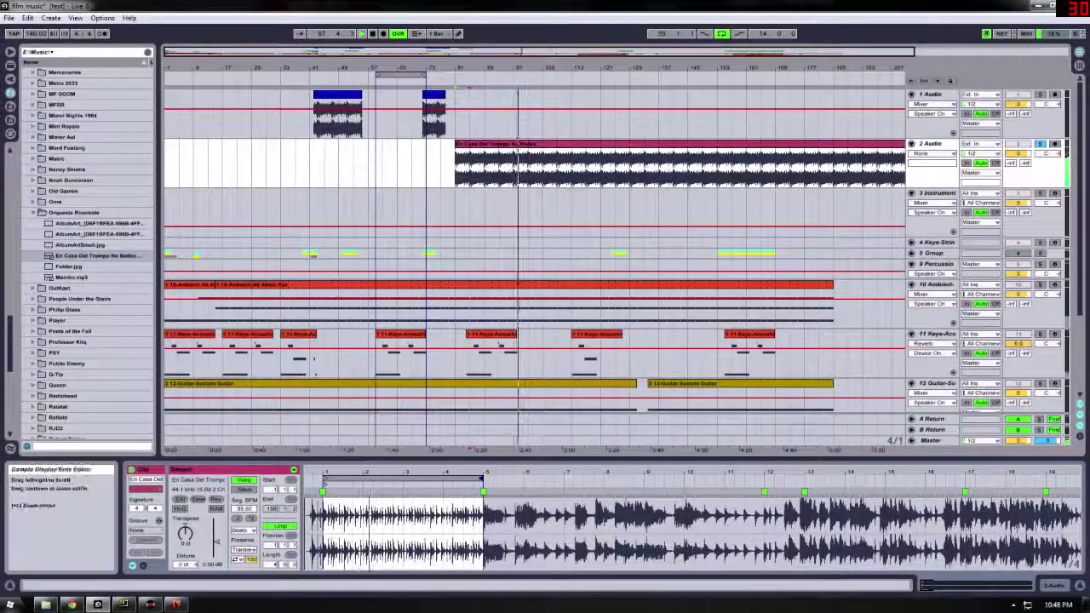
Compare the two En Casa Del Trompo clips, and add warp markers across the looped first four bars of the 2 Audio clip.
click(338, 95)
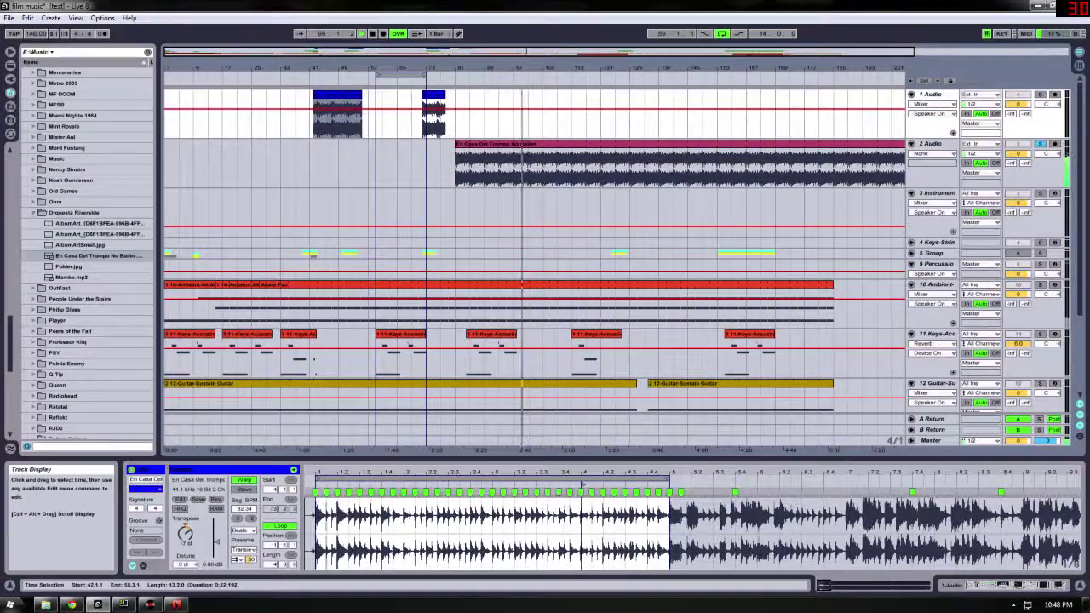
click(509, 144)
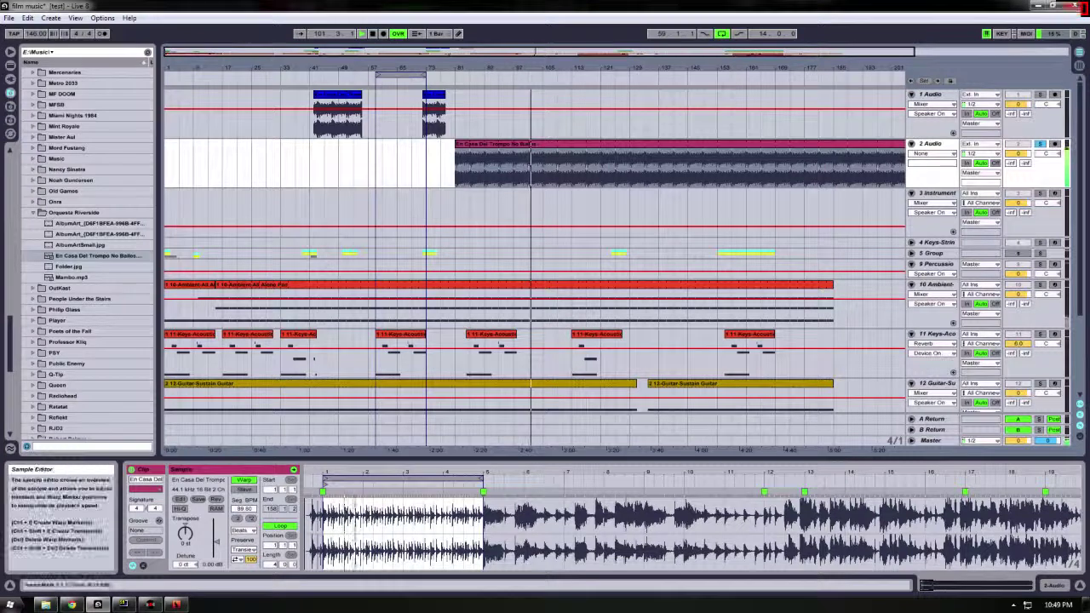
drag(485, 532, 319, 528)
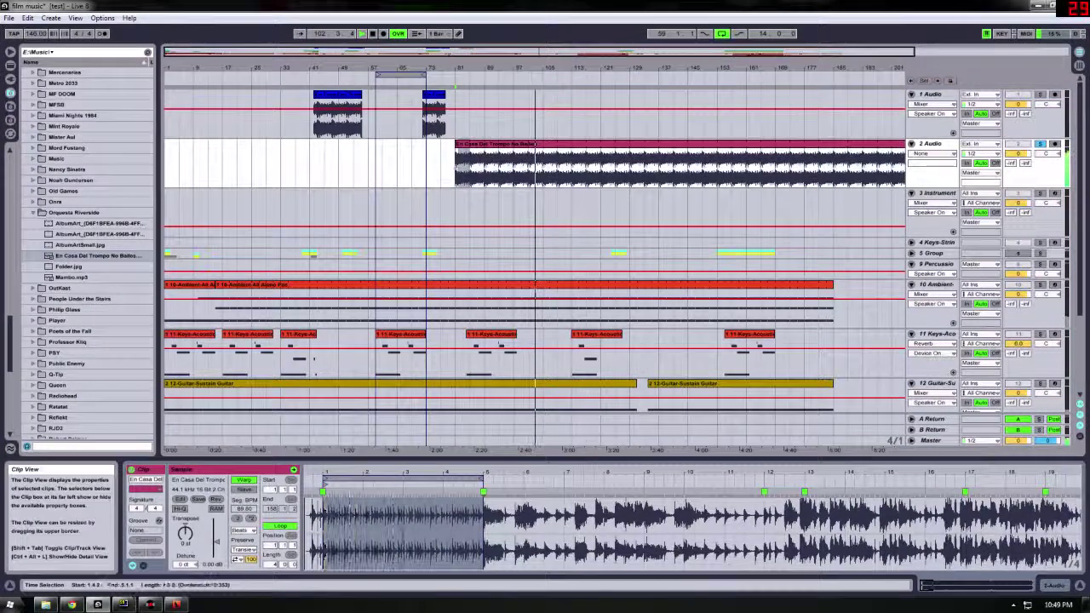
right_click(334, 510)
click(366, 288)
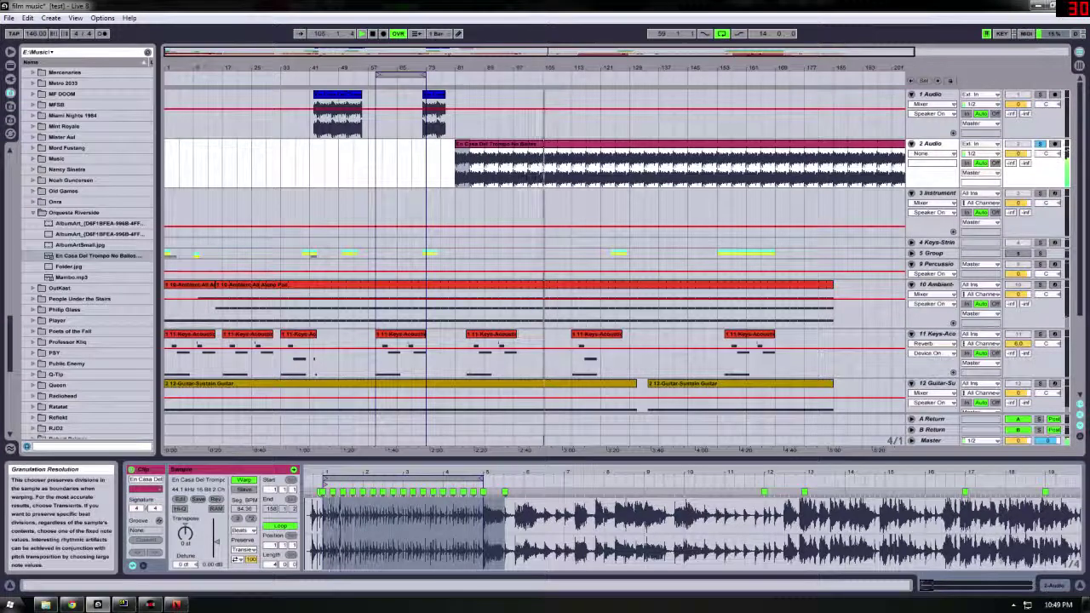
Change the transient loop mode of the 2 Audio clip's Beats warping and lower its transient envelope.
click(251, 560)
click(238, 559)
click(237, 569)
drag(251, 559, 251, 575)
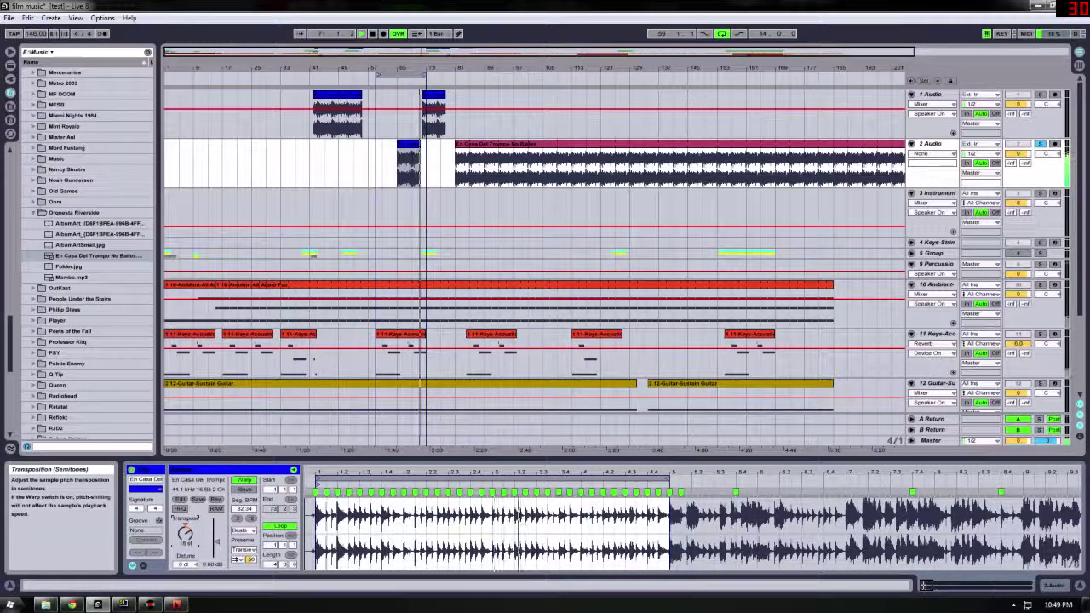
key(space)
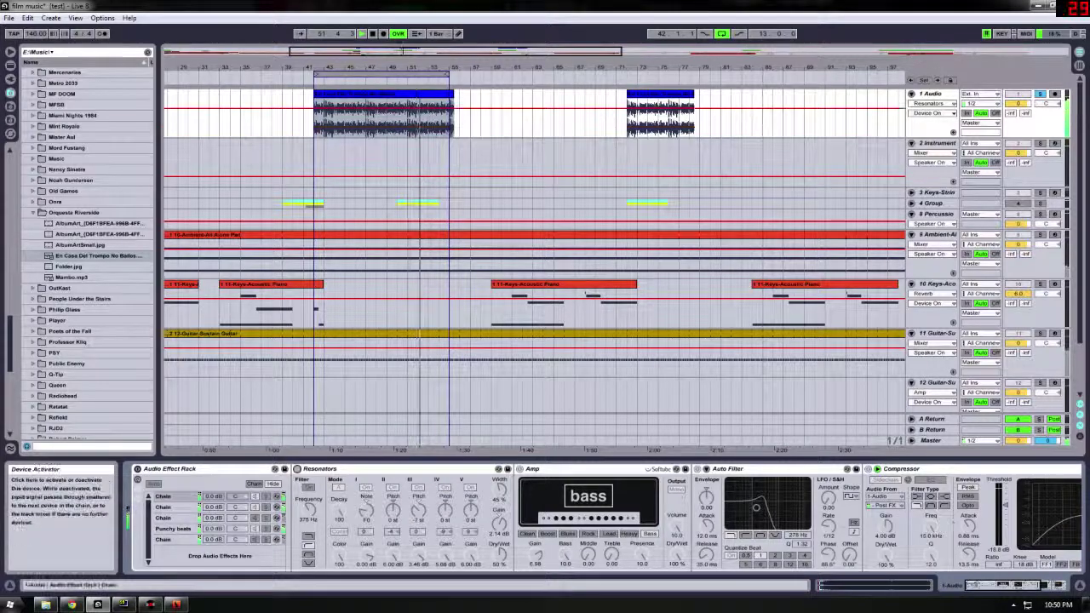
click(255, 497)
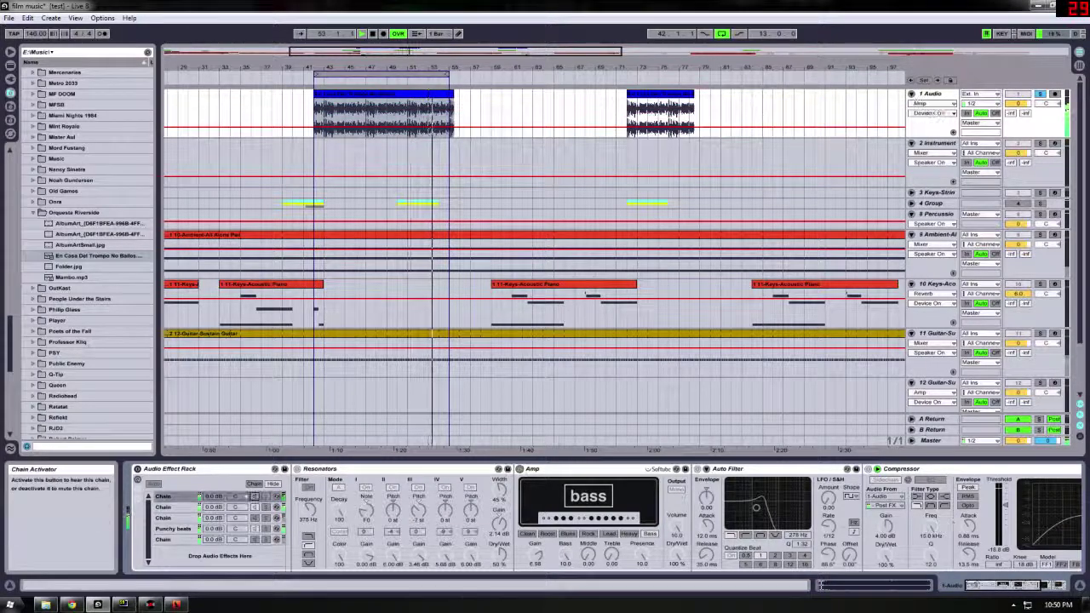
click(188, 469)
key(Delete)
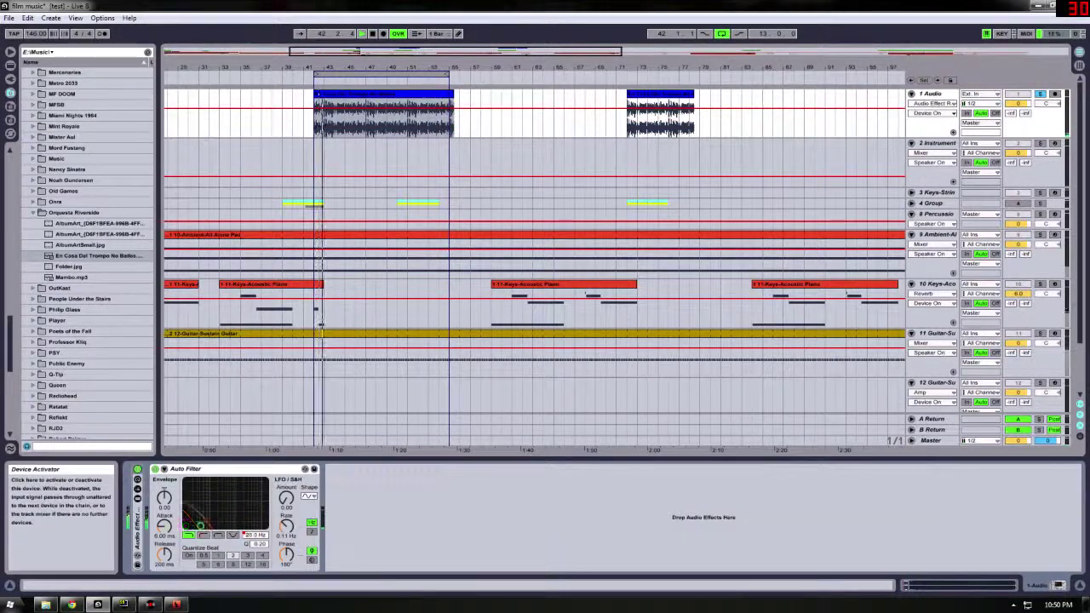
key(ctrl+z)
Toggle the third and Punchy beats chains in 1 Audio's effect rack, and show the first chain's devices.
click(255, 517)
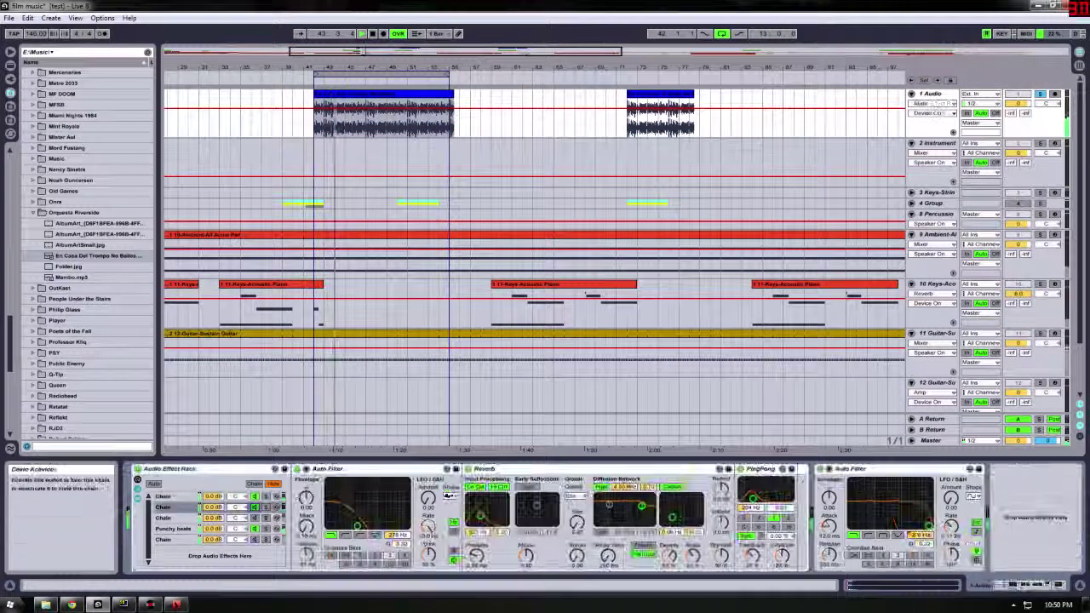
click(255, 529)
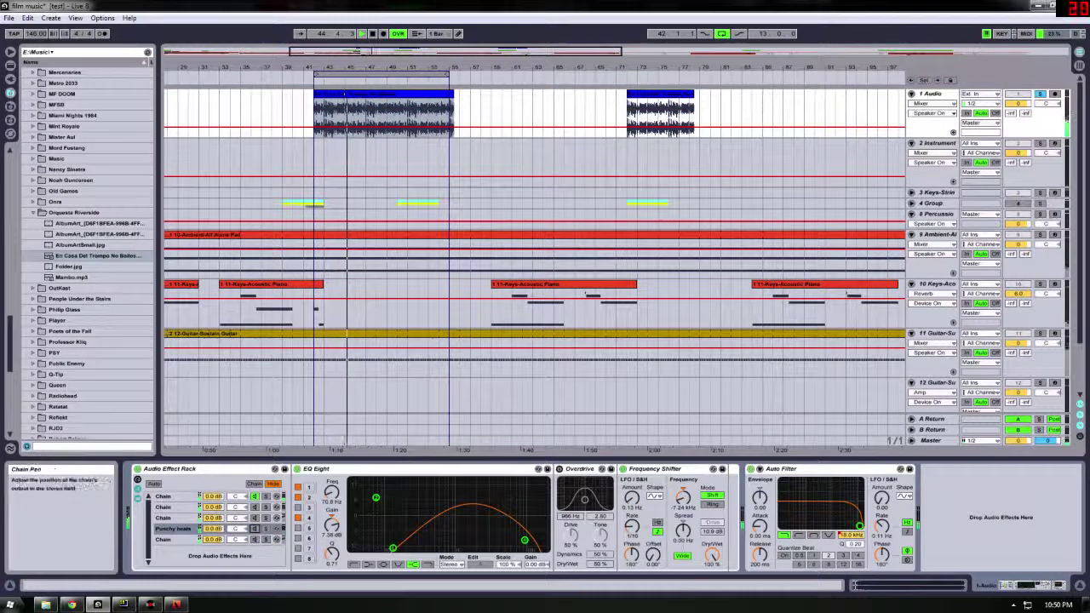
click(165, 496)
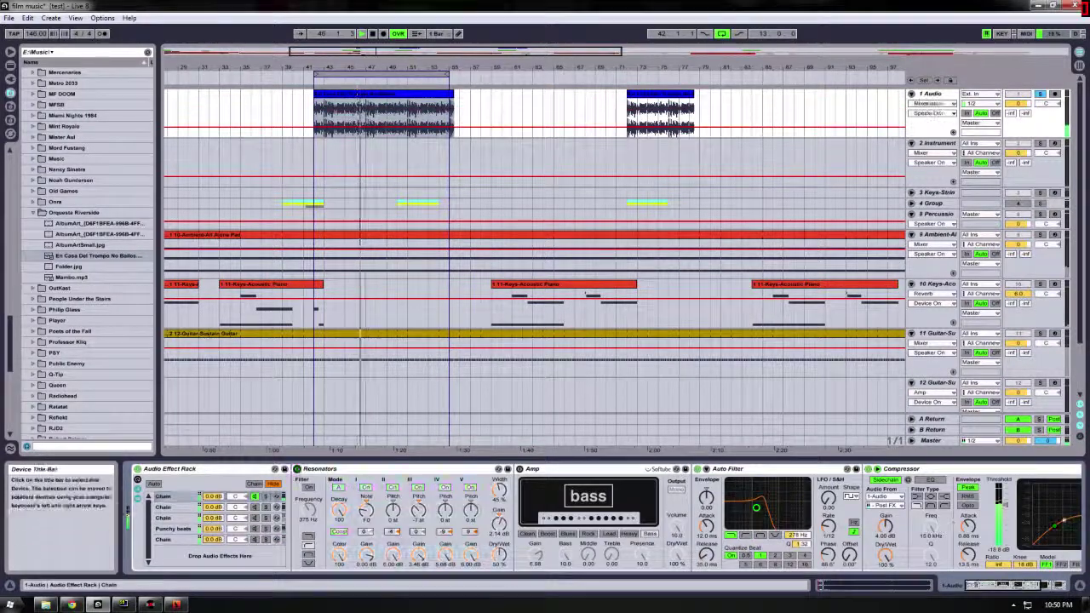
Compare the first chain with Resonators bypassed and active, and raise its Auto Filter cutoff to about 4.8 kHz.
click(297, 469)
click(297, 468)
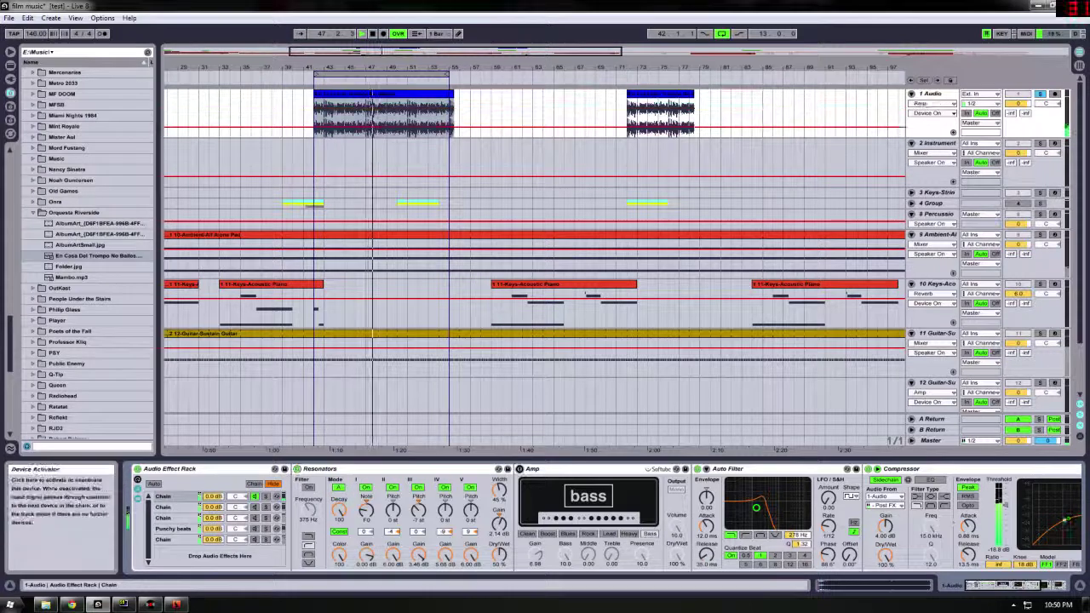
click(545, 469)
drag(756, 508, 790, 505)
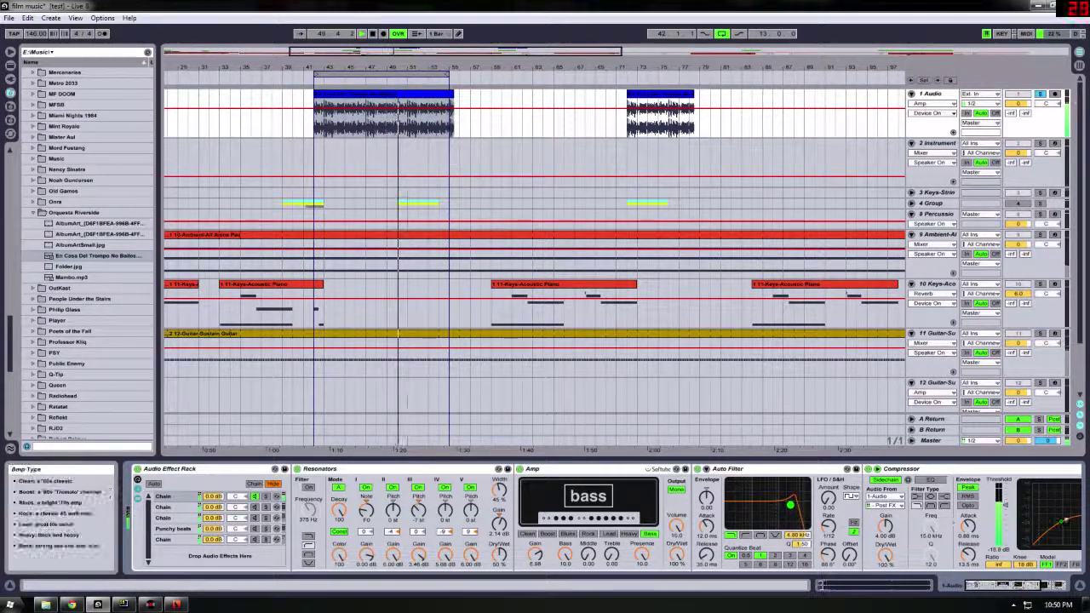
Compare the first chain with its Compressor and Amp bypassed and active, and switch off its Auto Filter.
drag(1002, 585, 1016, 585)
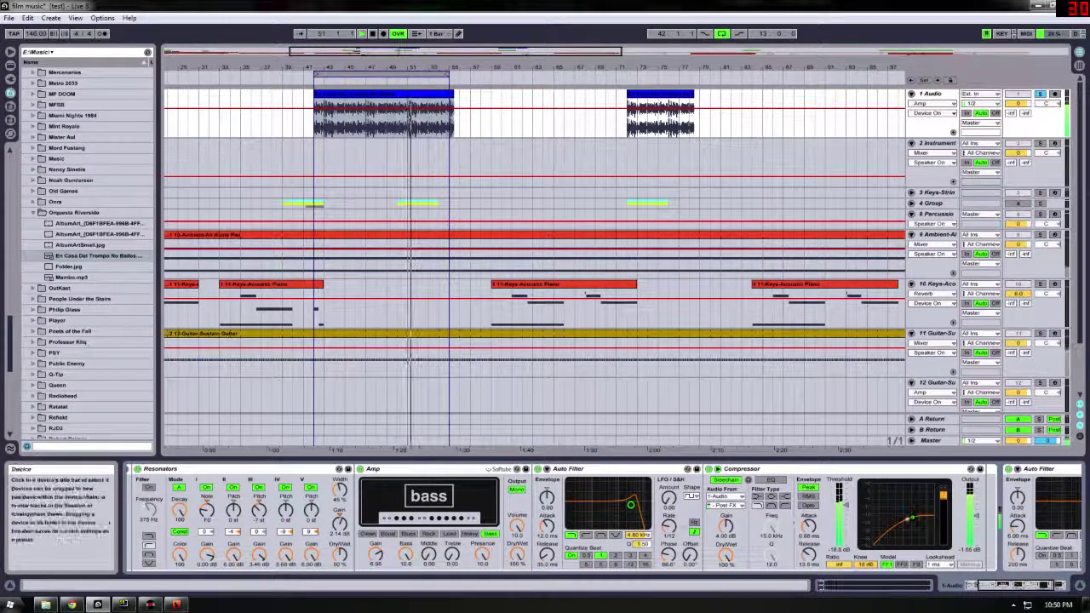
click(709, 469)
click(709, 469)
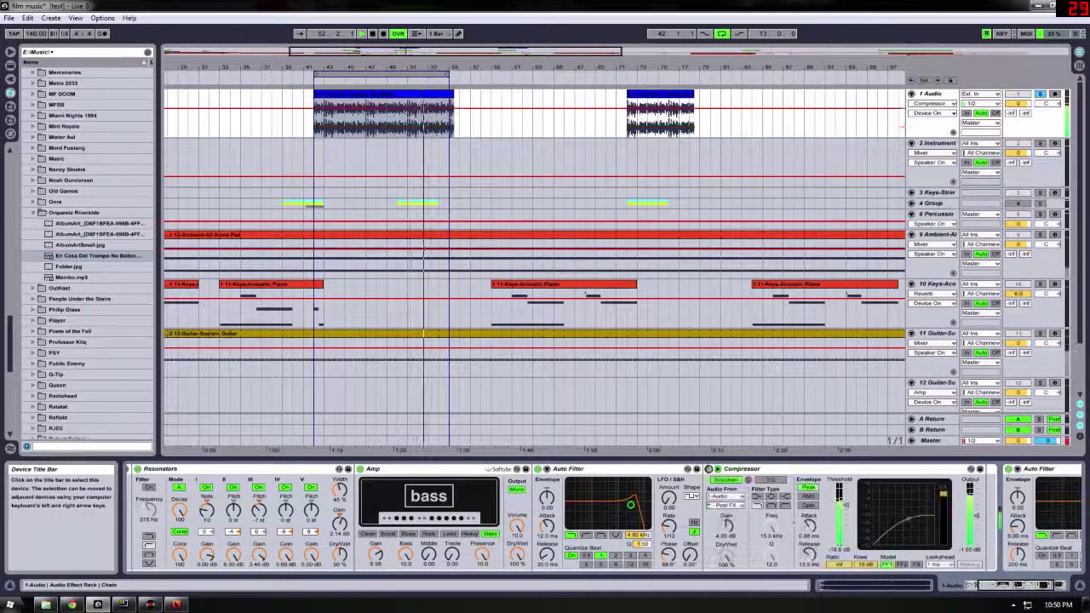
click(538, 469)
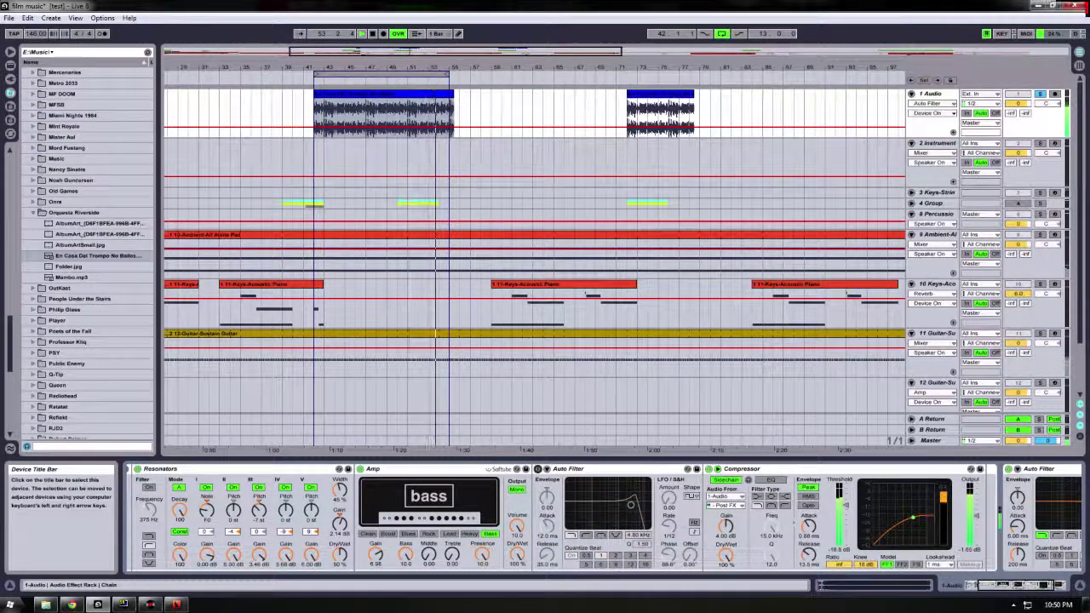
click(538, 469)
click(360, 469)
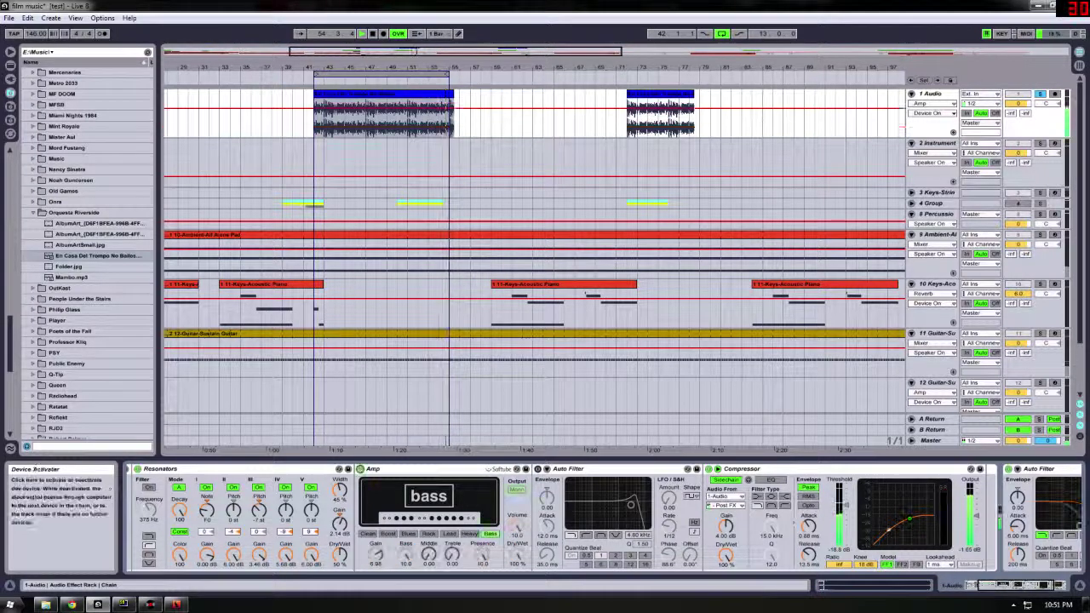
click(360, 468)
drag(1016, 585, 1006, 585)
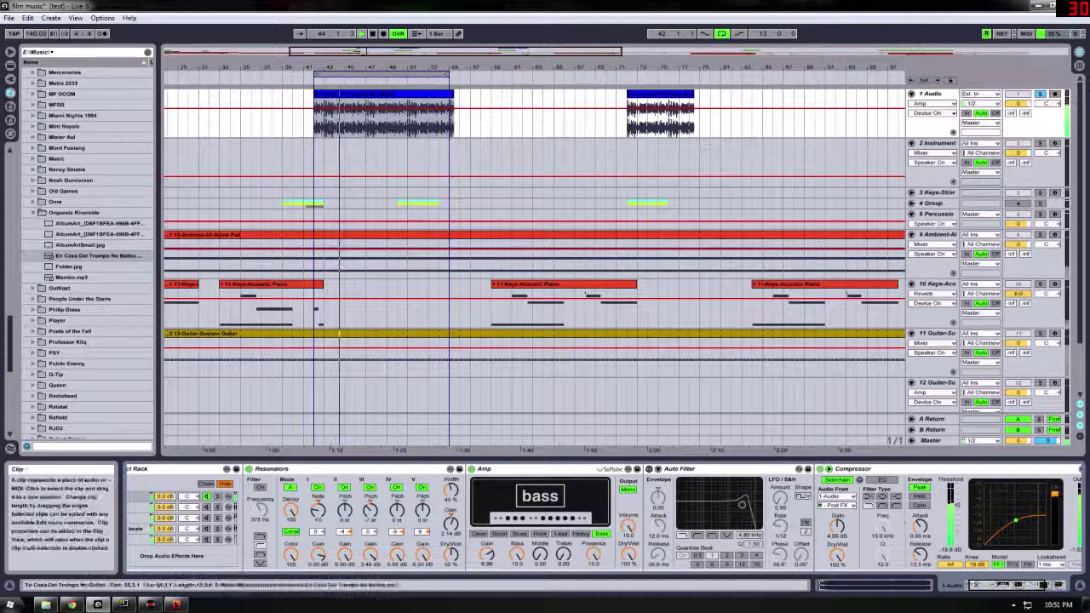
Set the arrangement loop to start at bar 47 and last four bars.
drag(447, 74, 364, 75)
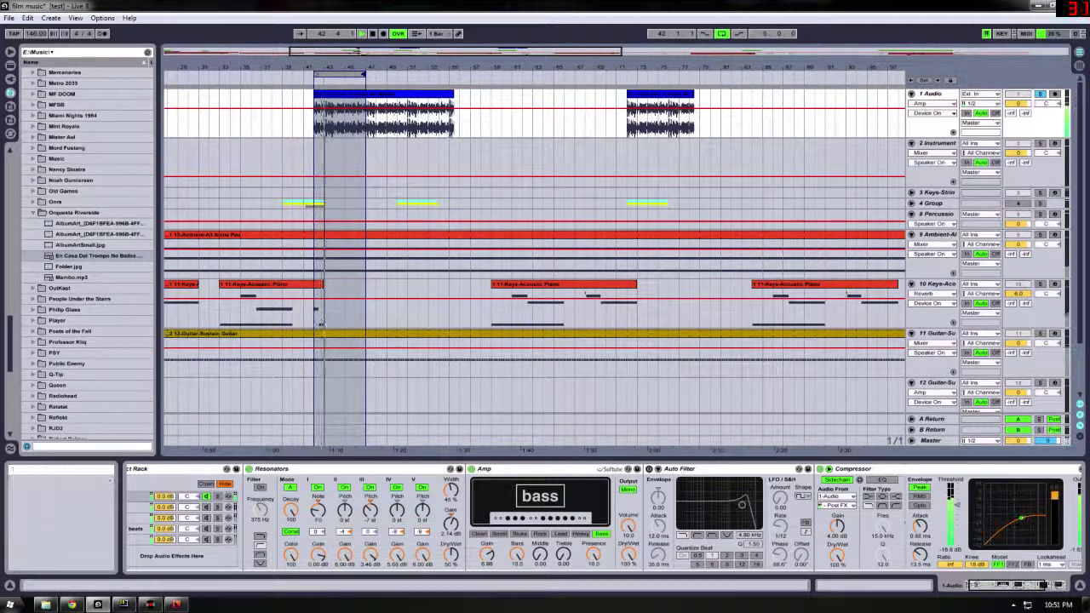
drag(357, 75, 410, 75)
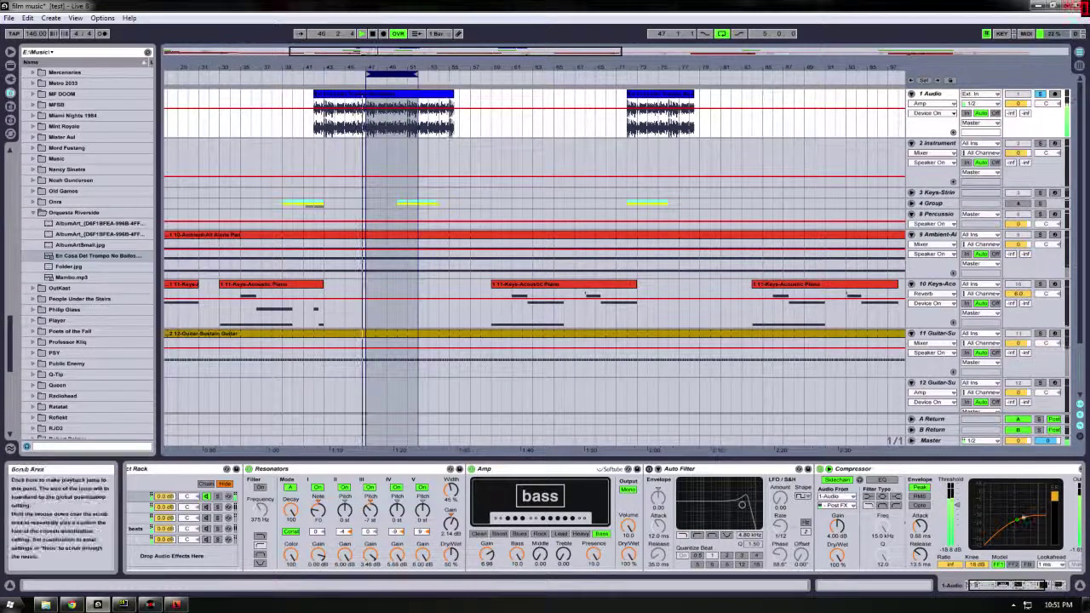
drag(417, 75, 406, 75)
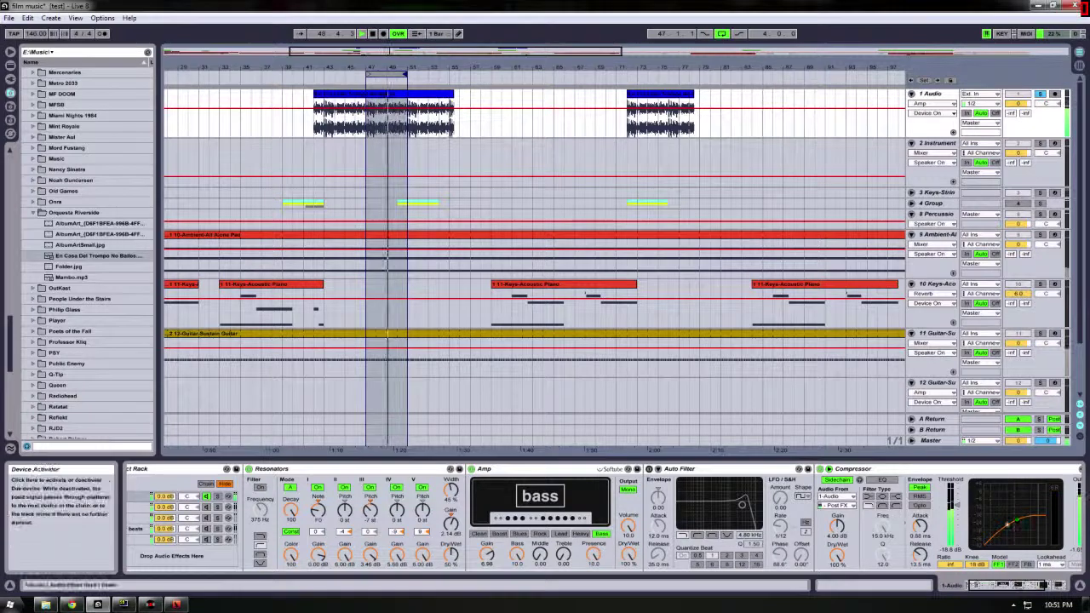
Turn the first chain's Auto Filter on and lower its cutoff to about 337 Hz with Q about 0.55.
click(649, 469)
drag(741, 505, 732, 503)
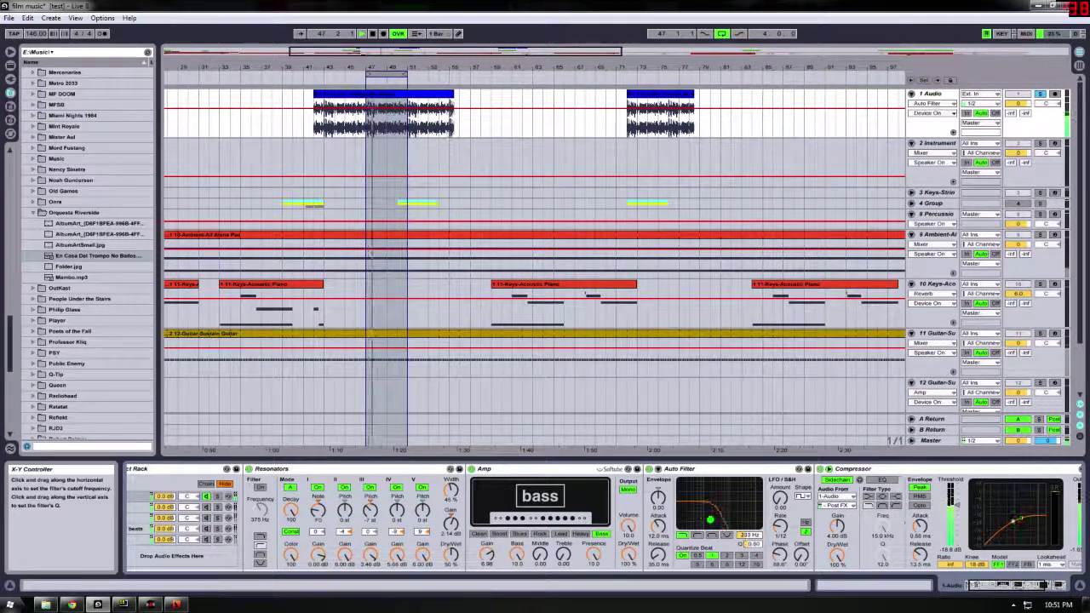
drag(998, 585, 981, 585)
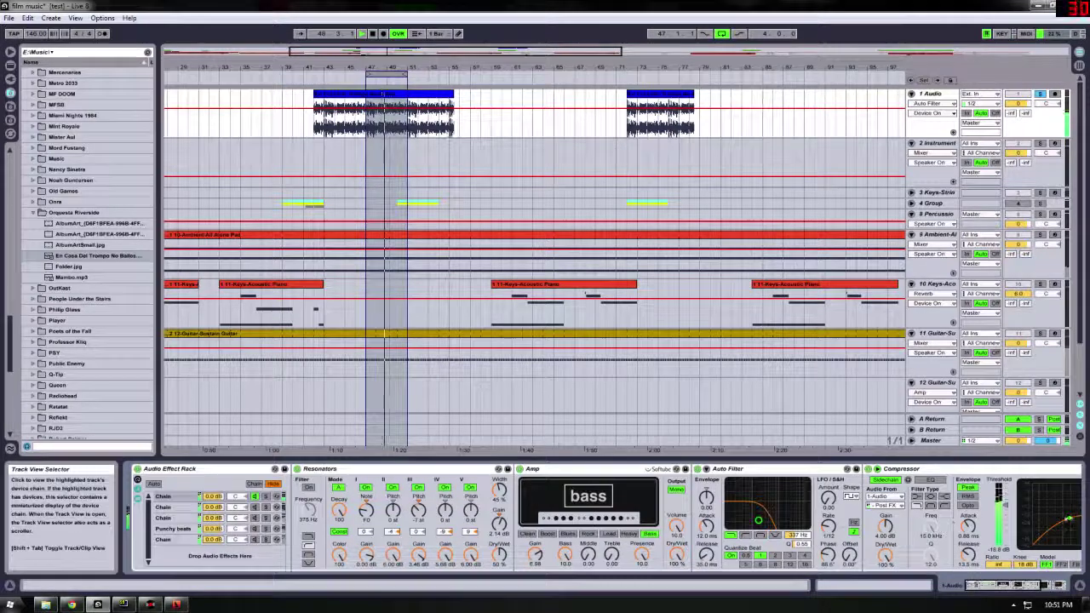
Show the devices of the second and third chains in 1 Audio's rack, and toggle the third chain's Redux.
click(170, 506)
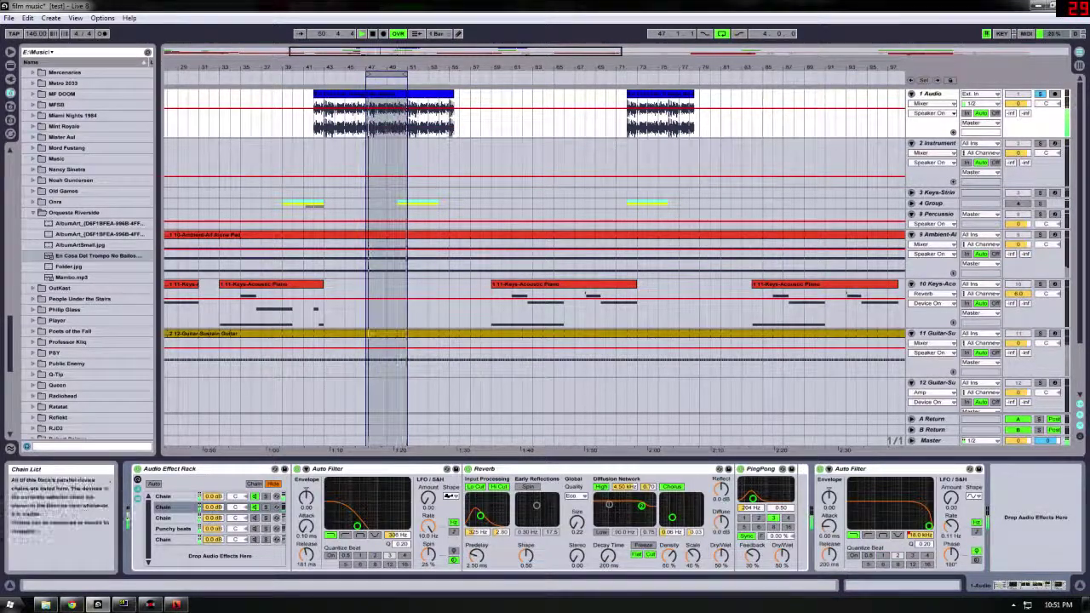
click(166, 517)
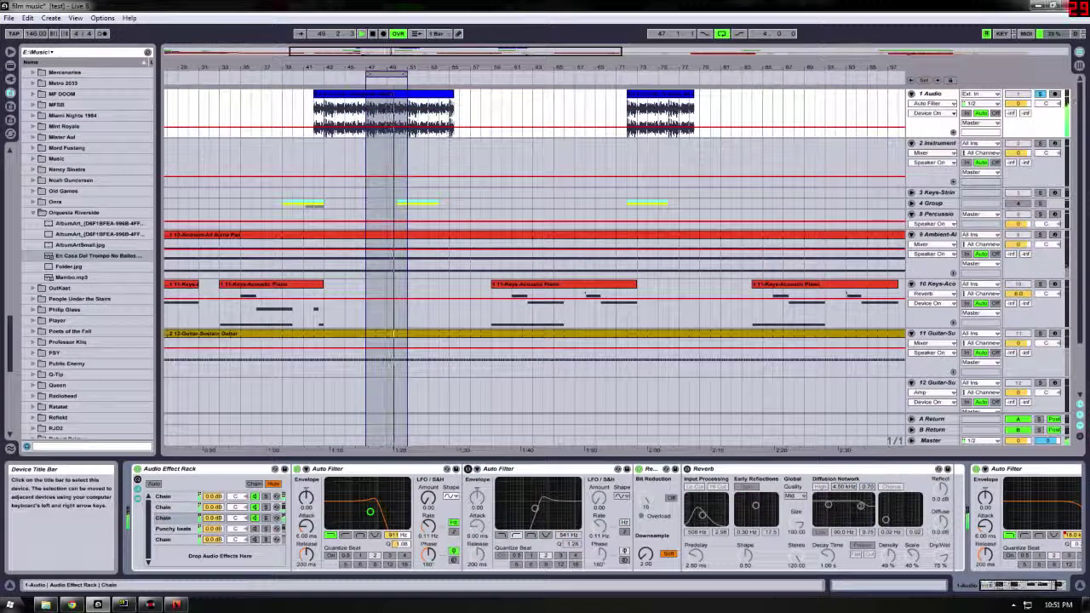
click(638, 469)
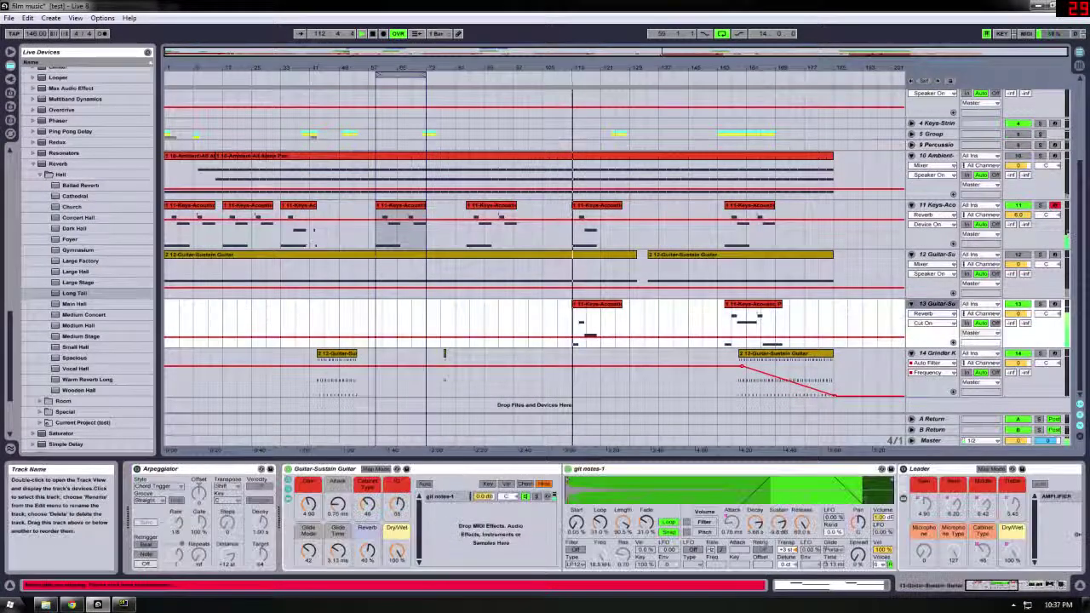
Arm track 13 Guitar-Sustain Guitar for recording and bypass the Auto Filter at the end of its device chain.
click(1054, 303)
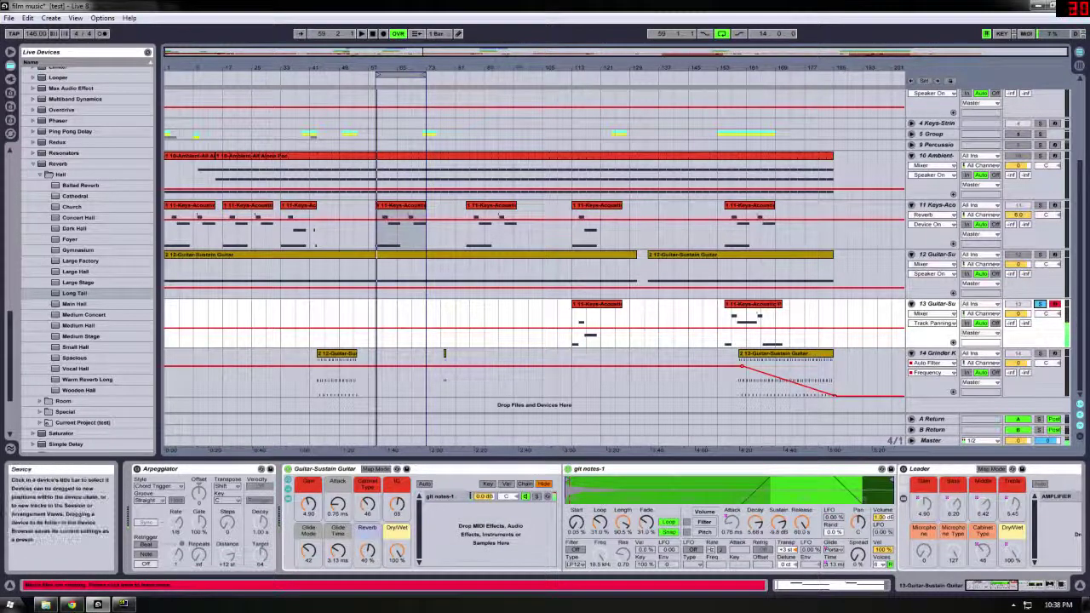
click(1045, 585)
click(854, 469)
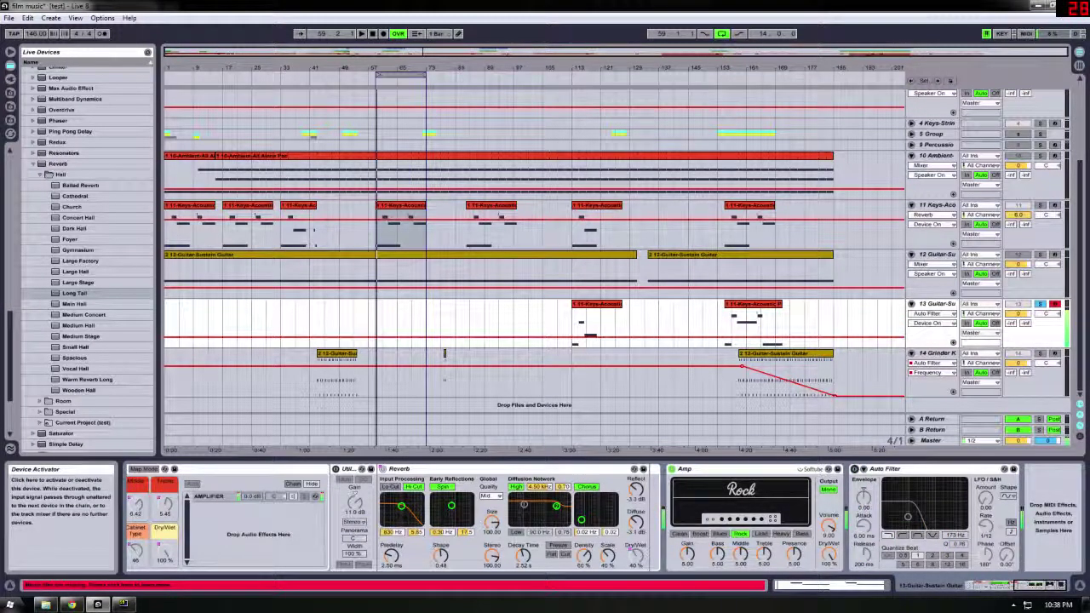
Bypass the Amp on track 13 and bring the instrument and rack devices earlier in its chain into view.
click(671, 469)
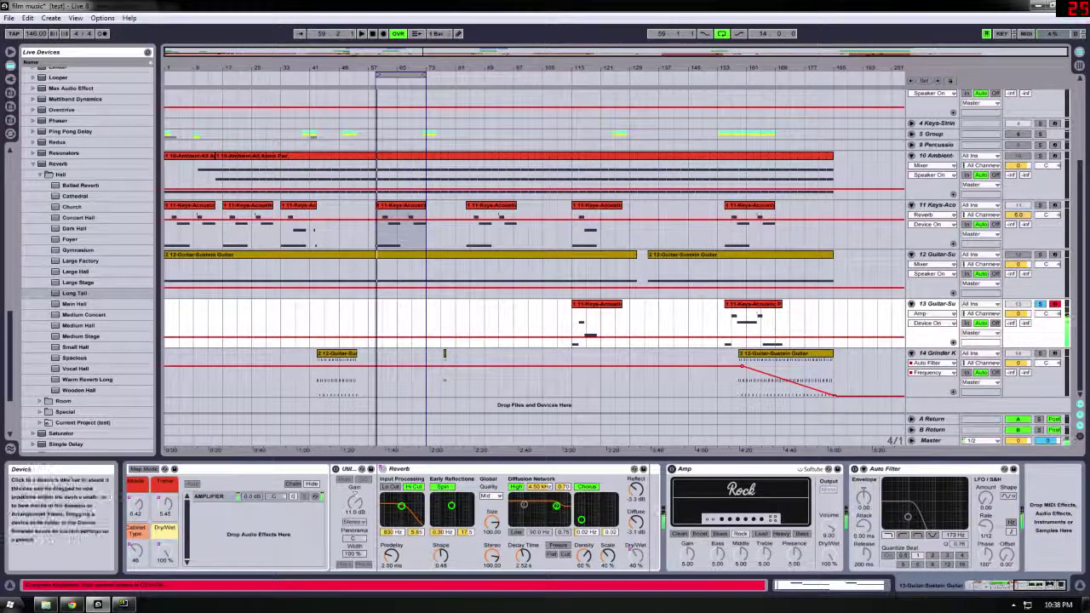
drag(1038, 585, 1020, 585)
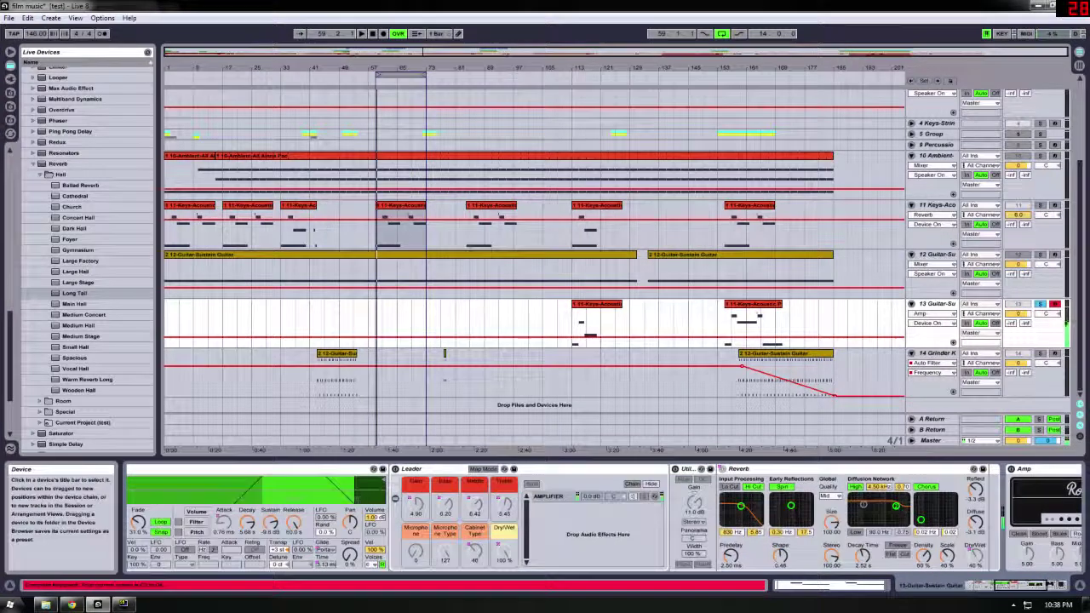
scroll(601, 518, left, 5)
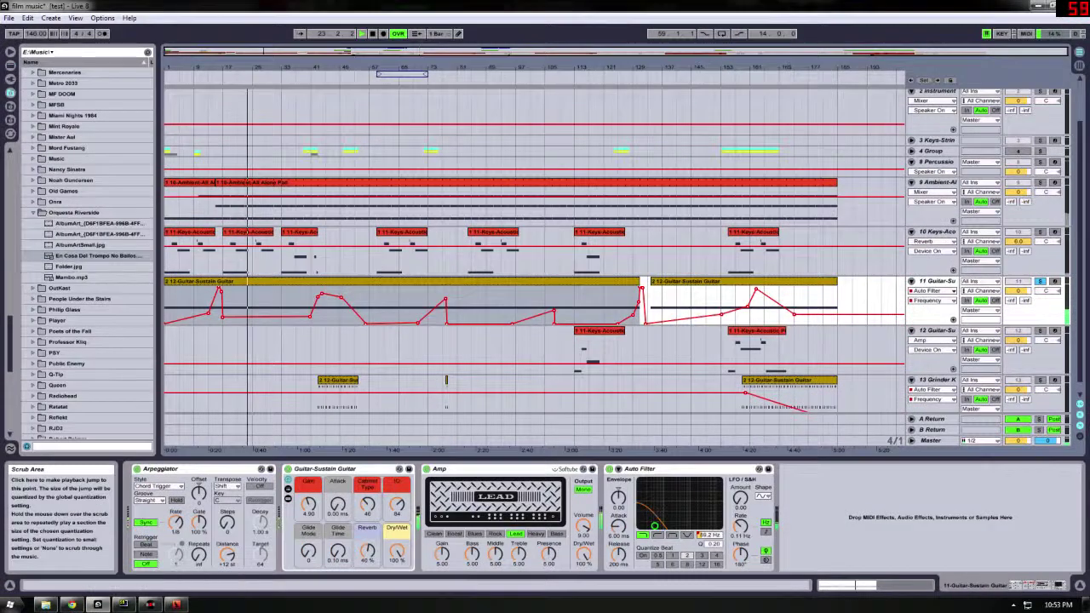
Raise track 11's Auto Filter cutoff with Q about 0.44, and compare the sound with the Amp bypassed and active.
drag(655, 526, 702, 522)
click(427, 469)
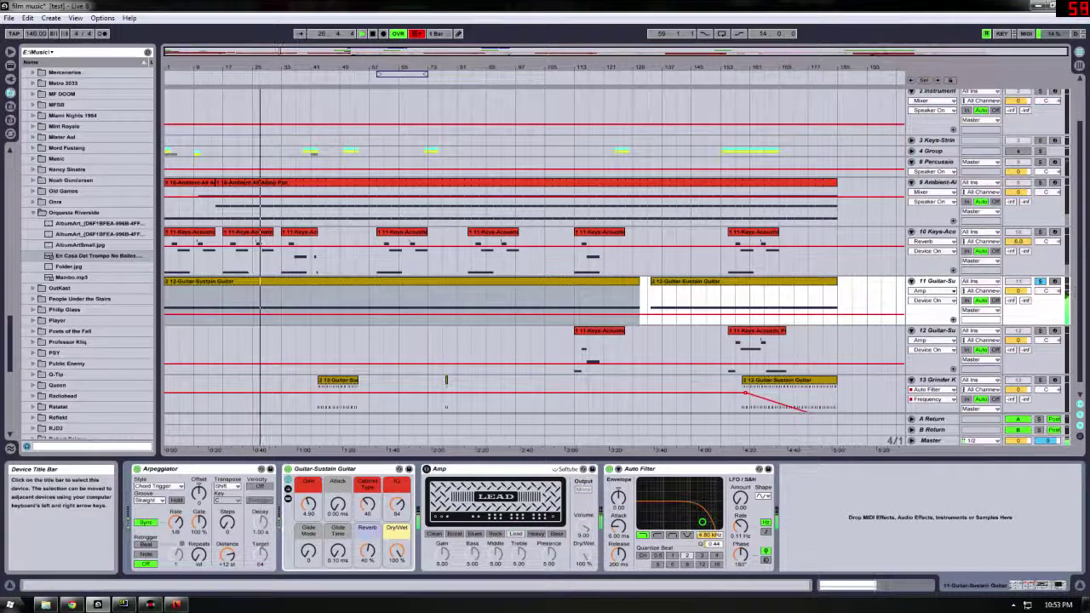
click(426, 469)
Audition the Clean and Lead amp types on track 11 and switch the Amp to Heavy.
click(436, 534)
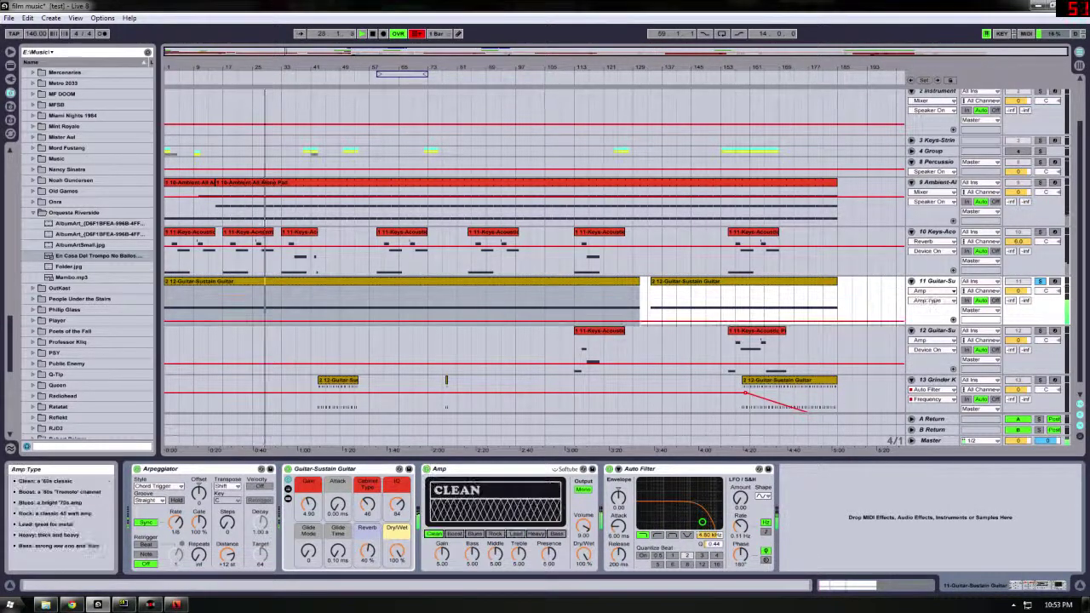
click(515, 534)
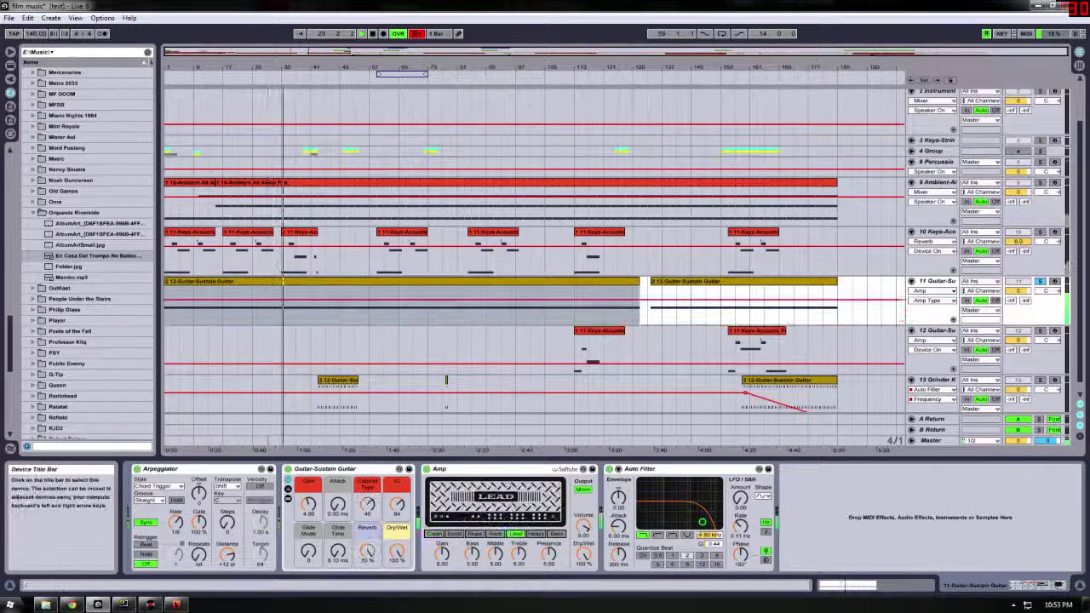
click(536, 533)
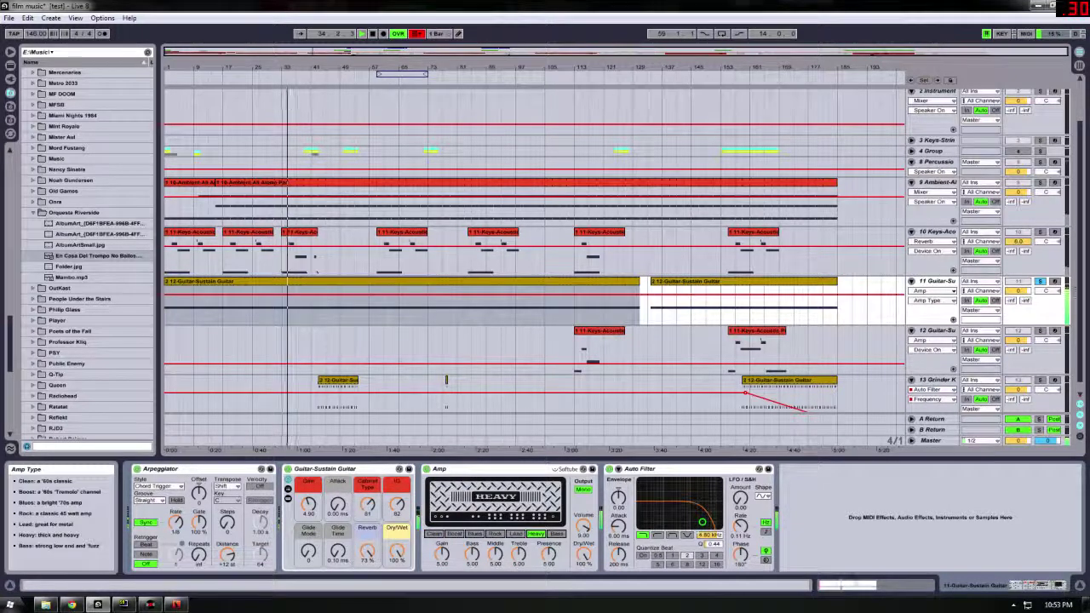
Set the Sustain Guitar rack's Glide Time to about 2.15 ms and lower the Auto Filter's cutoff.
drag(338, 552, 338, 541)
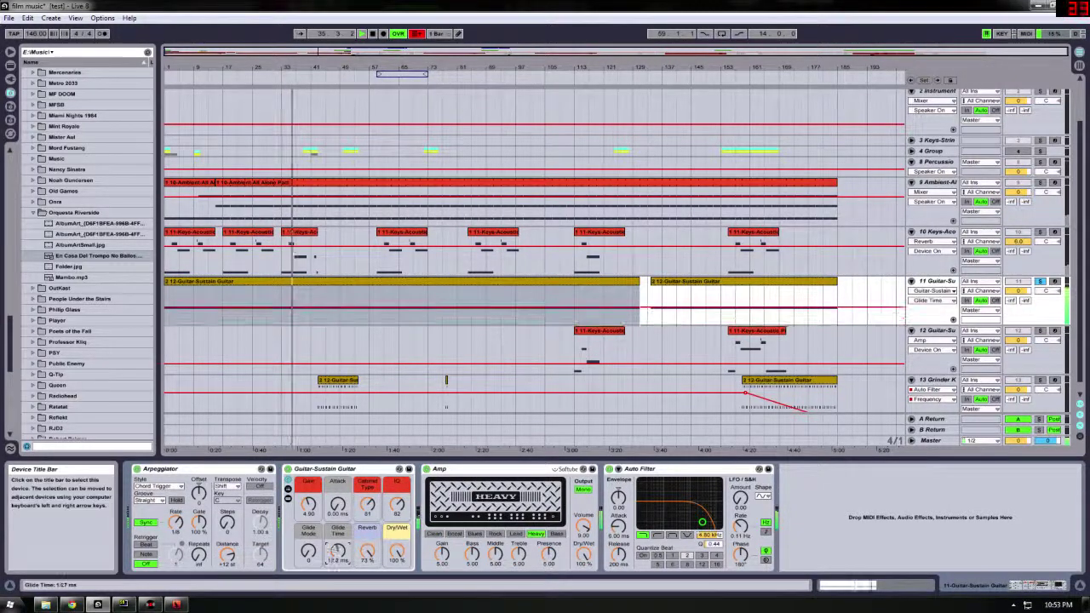
drag(703, 522, 688, 525)
click(227, 523)
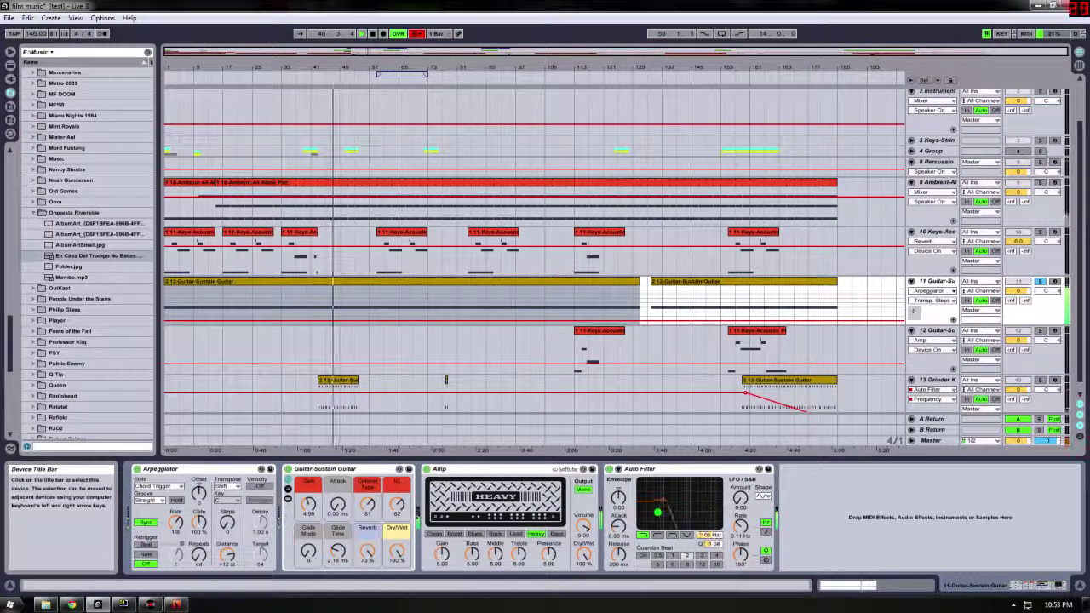
Modulate track 11's Auto Filter with a tempo-synced LFO at an amount of about 13, and switch it to bandpass with a lower cutoff.
drag(739, 498, 740, 463)
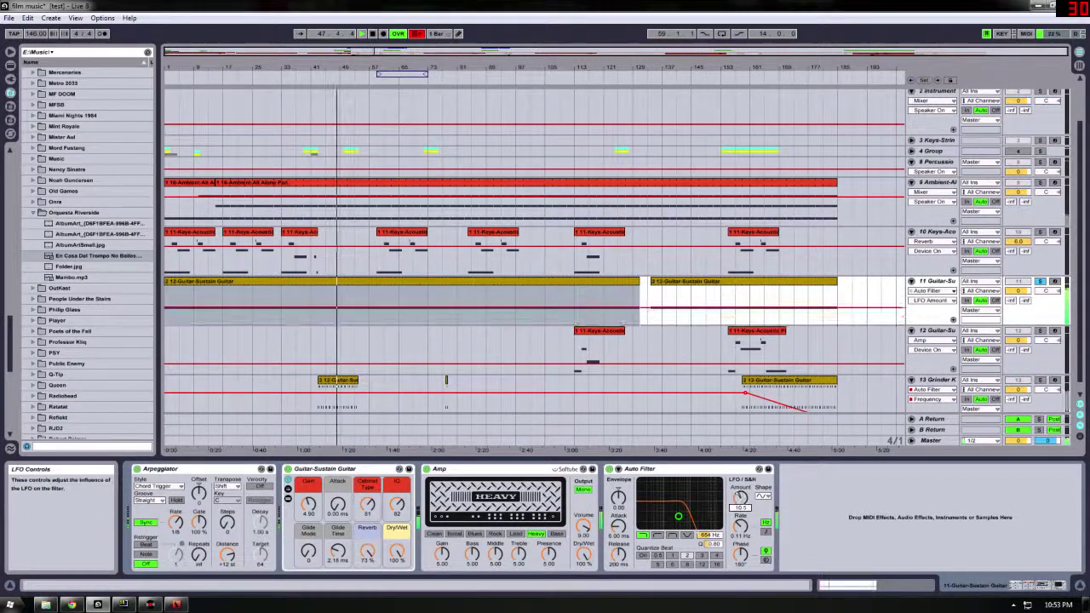
click(765, 532)
drag(740, 527, 740, 485)
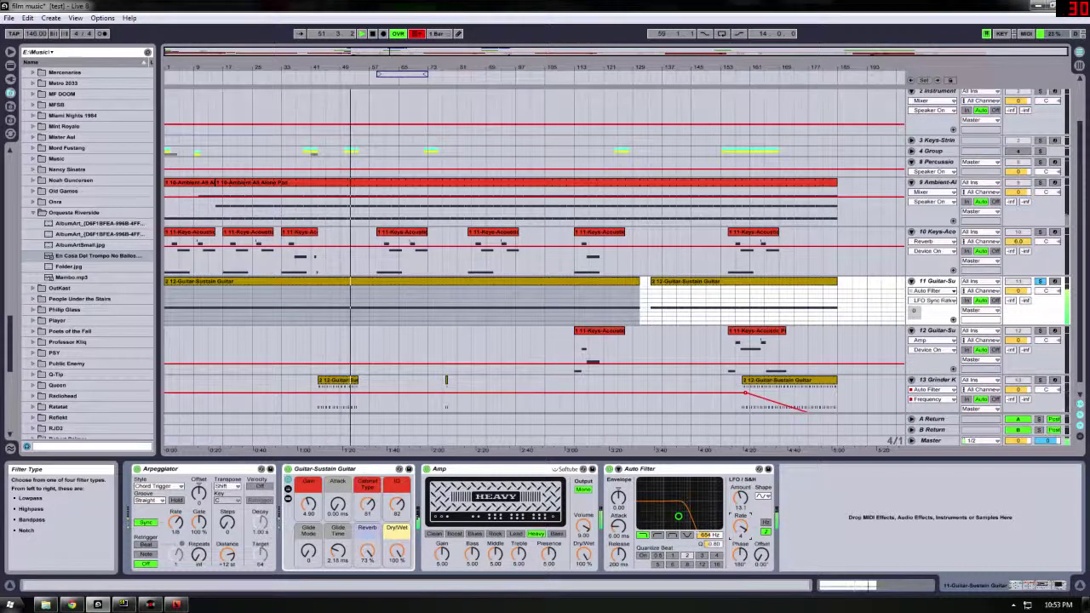
click(673, 535)
drag(679, 516, 657, 519)
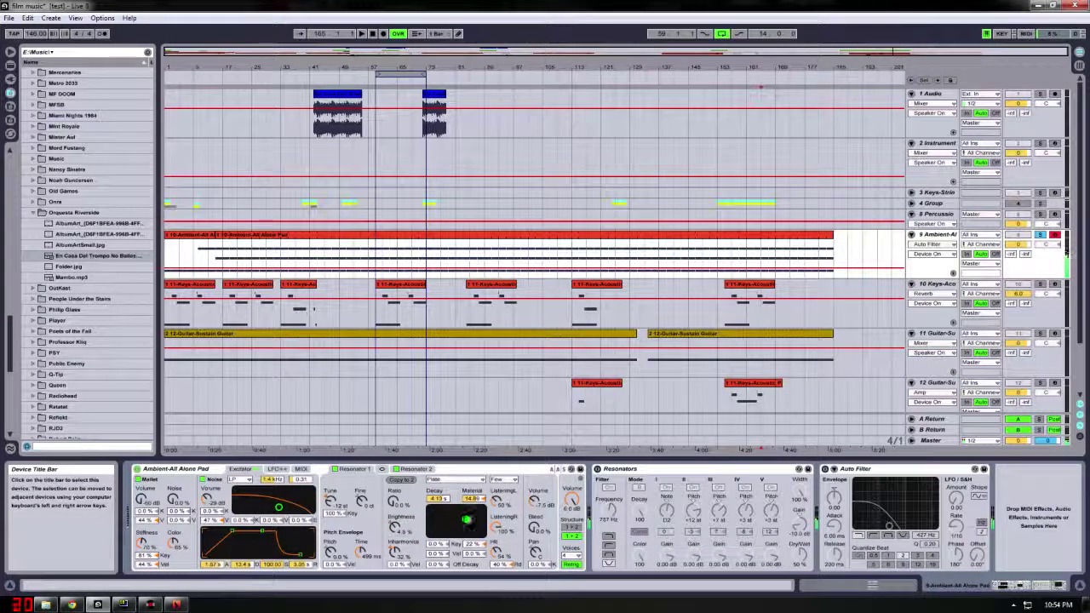
Adjust the resonator decay and material of track 9's ambient pad, and retune the pitches in its Resonators device.
mouse_move(443, 519)
mouse_down()
mouse_move(469, 529)
mouse_move(446, 515)
mouse_up()
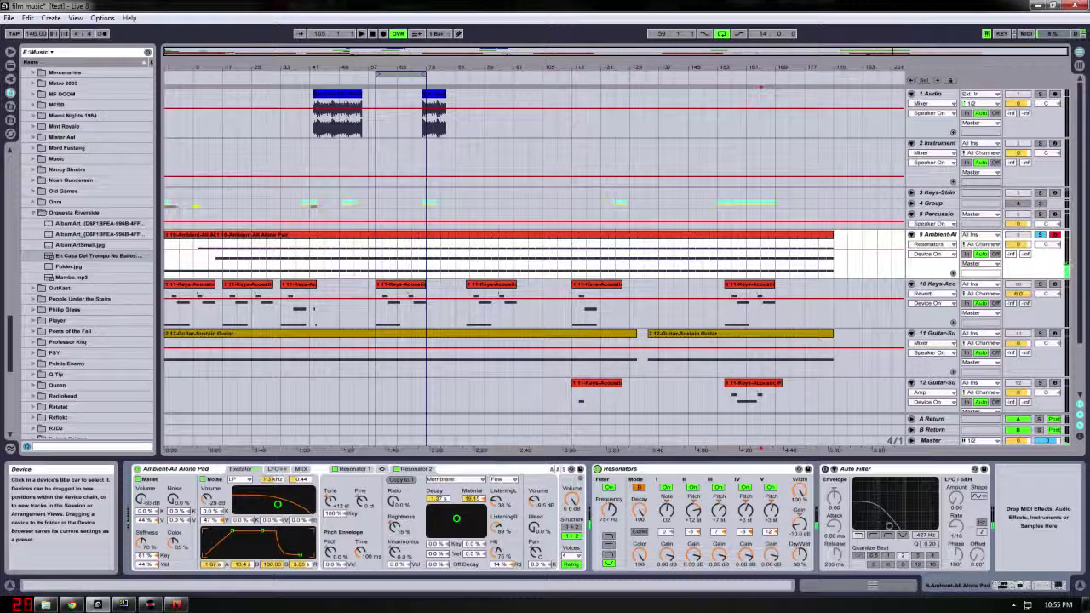
drag(692, 504, 744, 501)
click(798, 554)
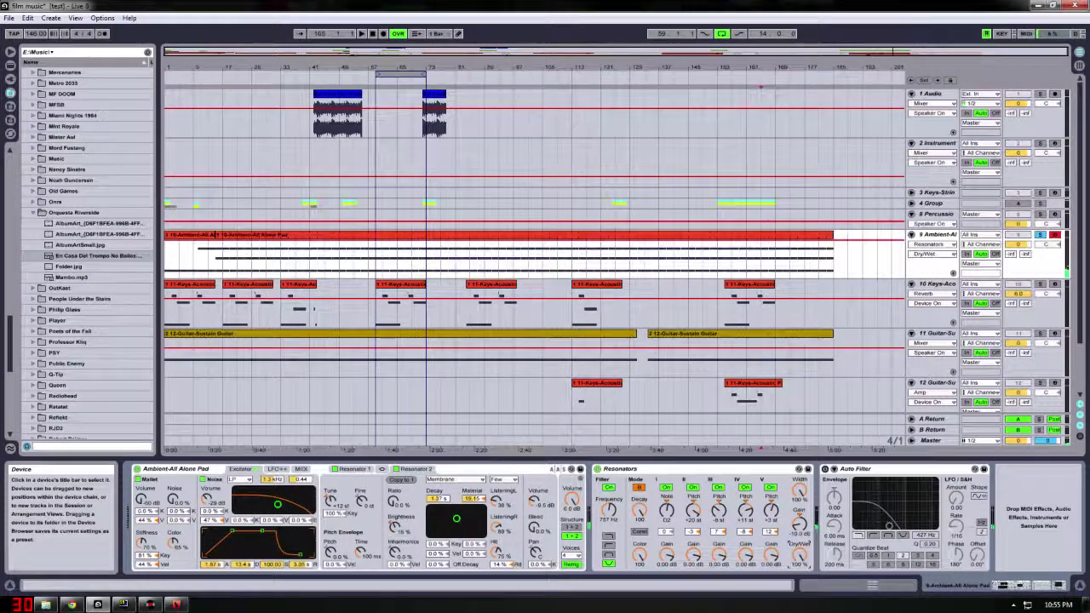
click(770, 509)
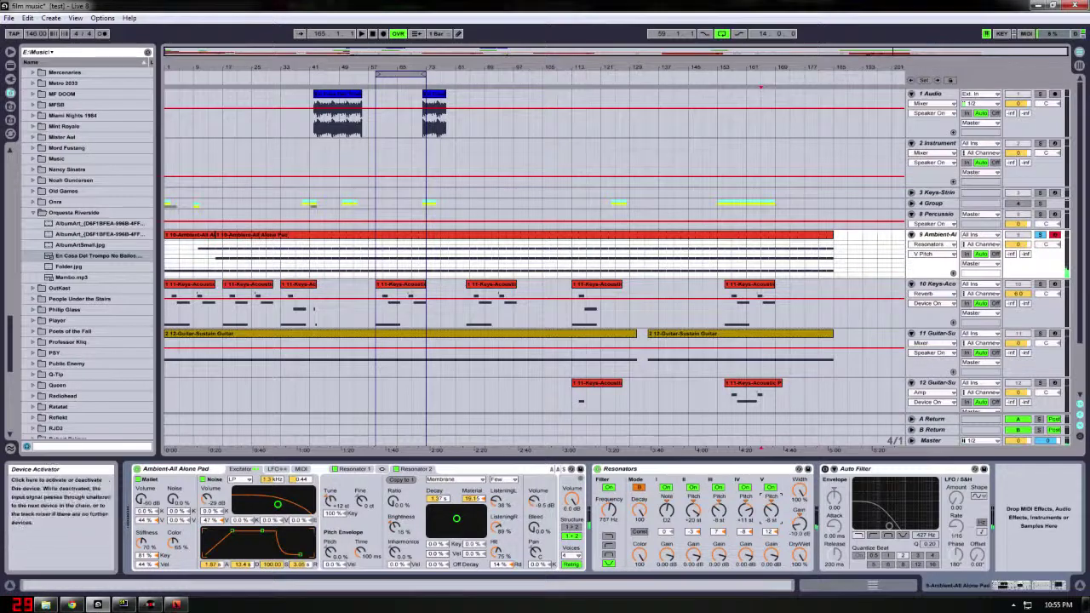
Turn on the Auto Filter at the end of track 9's chain and nudge its cutoff slightly lower.
click(824, 469)
mouse_move(889, 525)
mouse_down()
mouse_move(904, 526)
mouse_move(885, 527)
mouse_up()
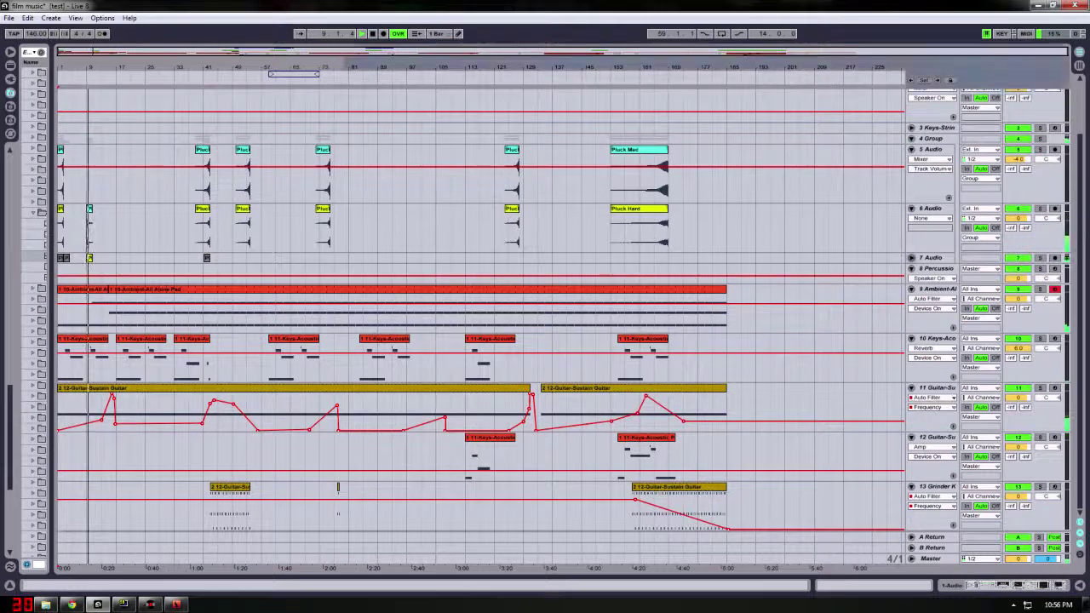
Unfold track 7 Audio and reduce the heights of audio tracks 5 and 6 to fit the whole arrangement on screen.
click(911, 258)
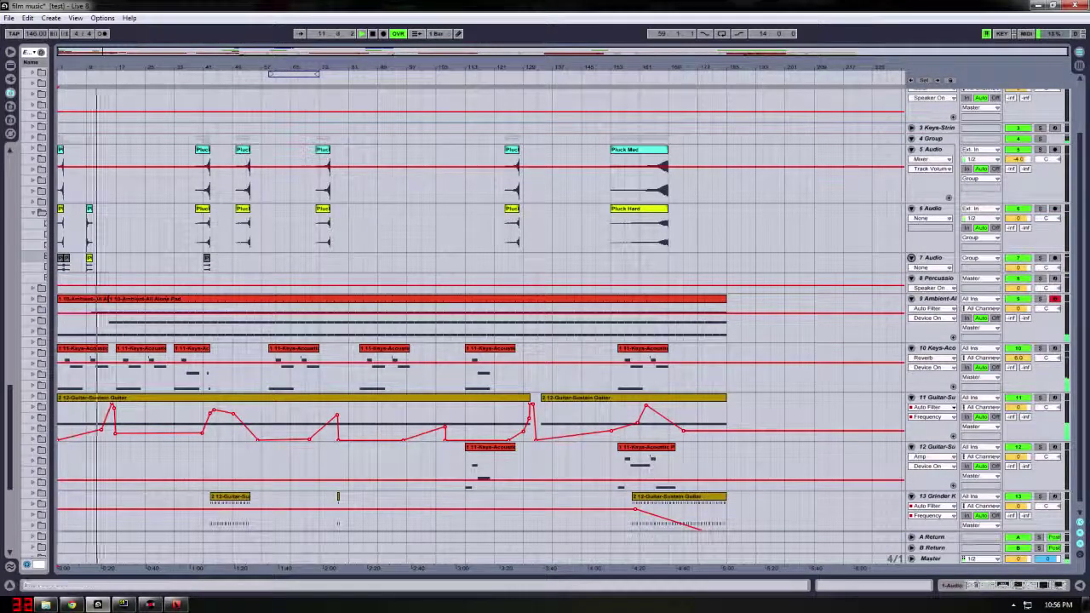
drag(931, 253, 931, 174)
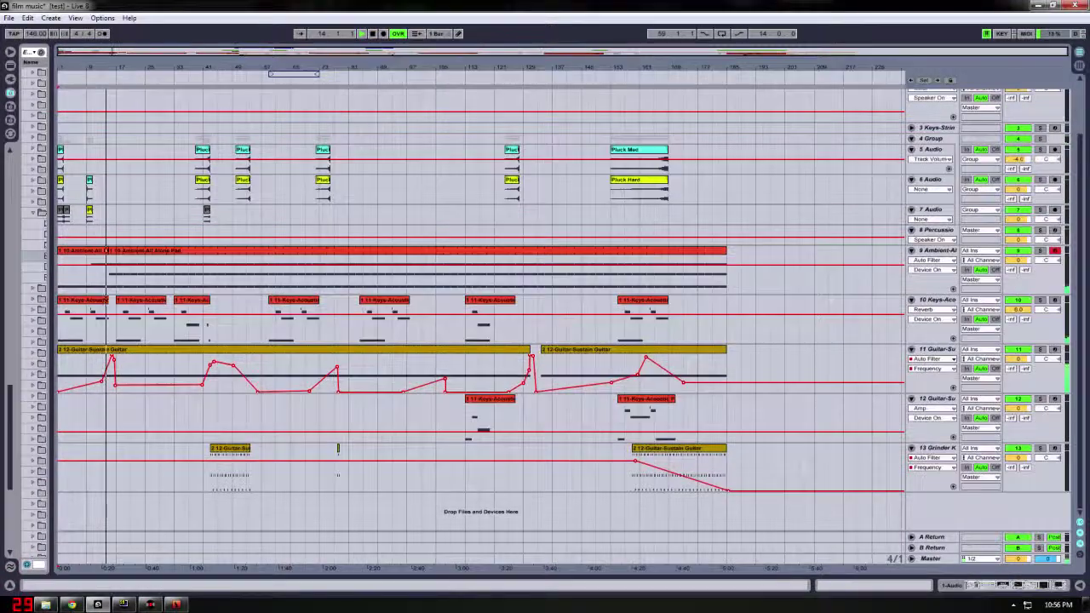
scroll(477, 315, up, 4)
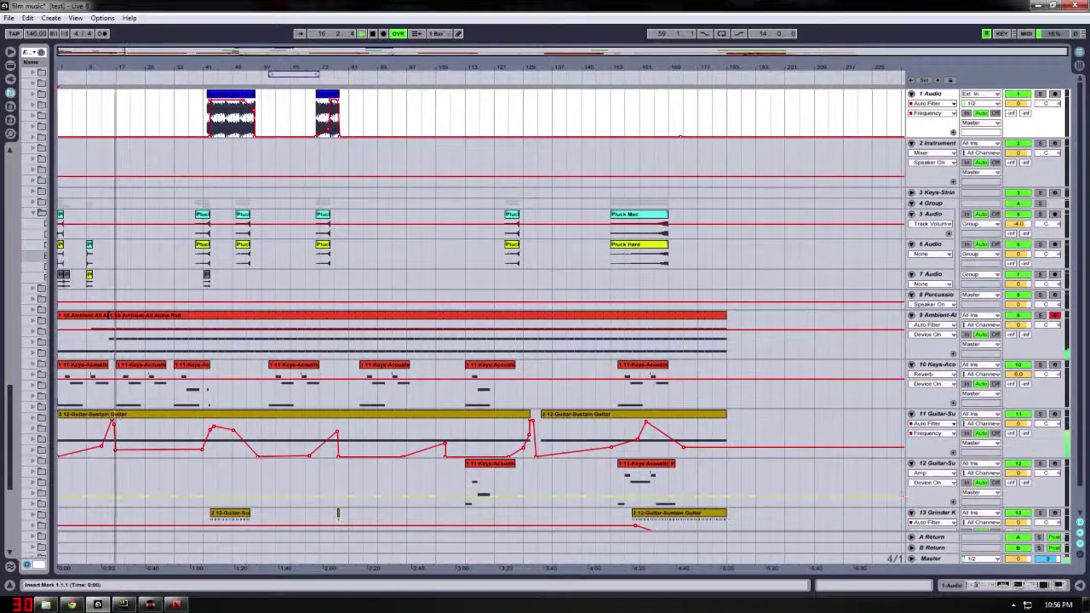
scroll(477, 315, down, 2)
scroll(477, 315, up, 2)
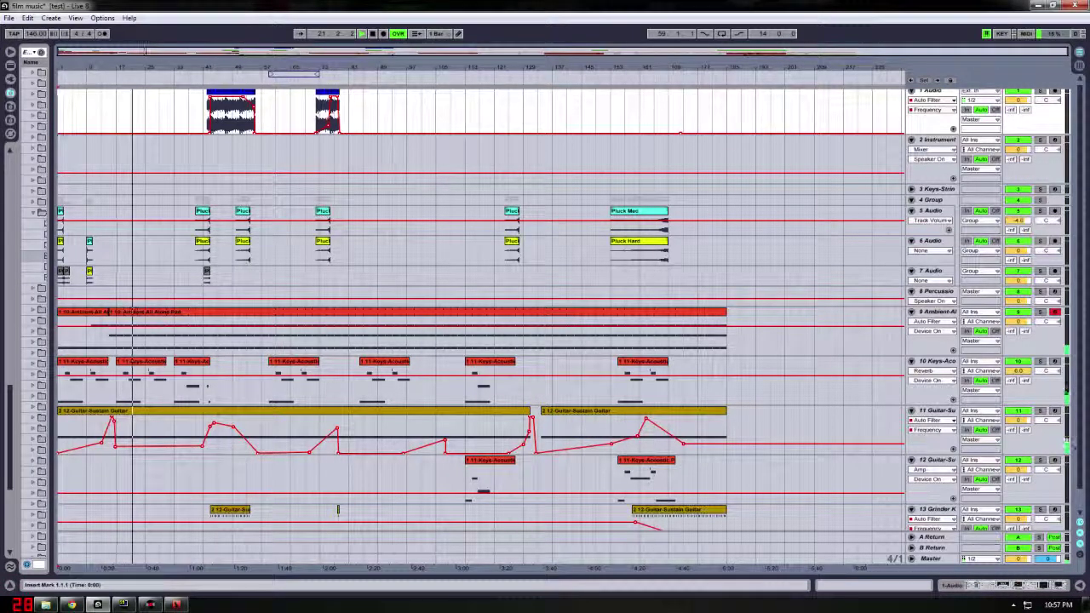
mouse_move(98, 604)
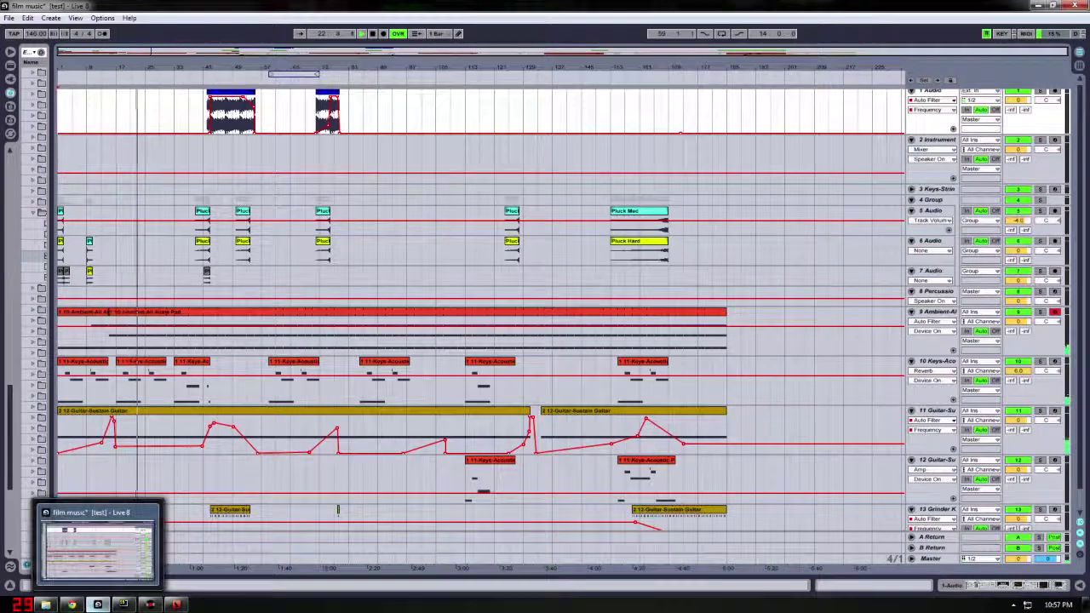